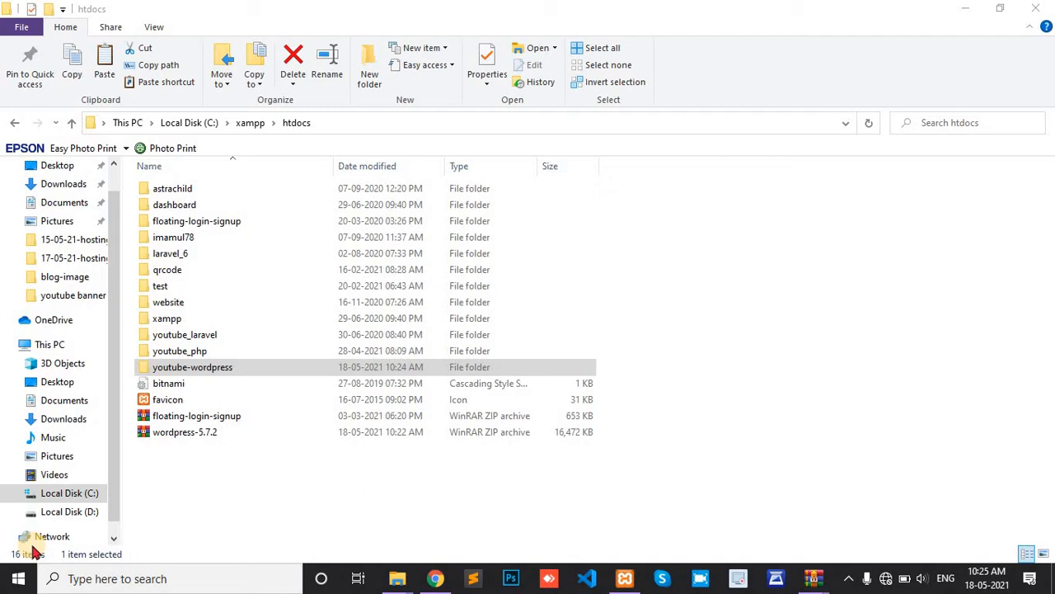
# Step: Copy the wordpress-5.7.2 zip archive from the htdocs folder
pyautogui.click(163, 431)
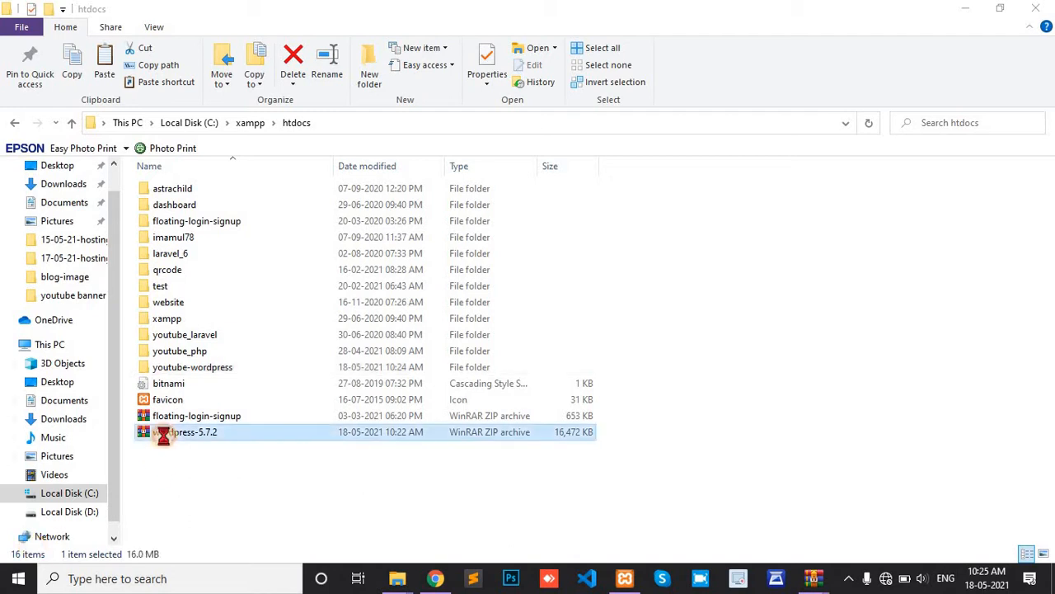
pyautogui.doubleClick(191, 371)
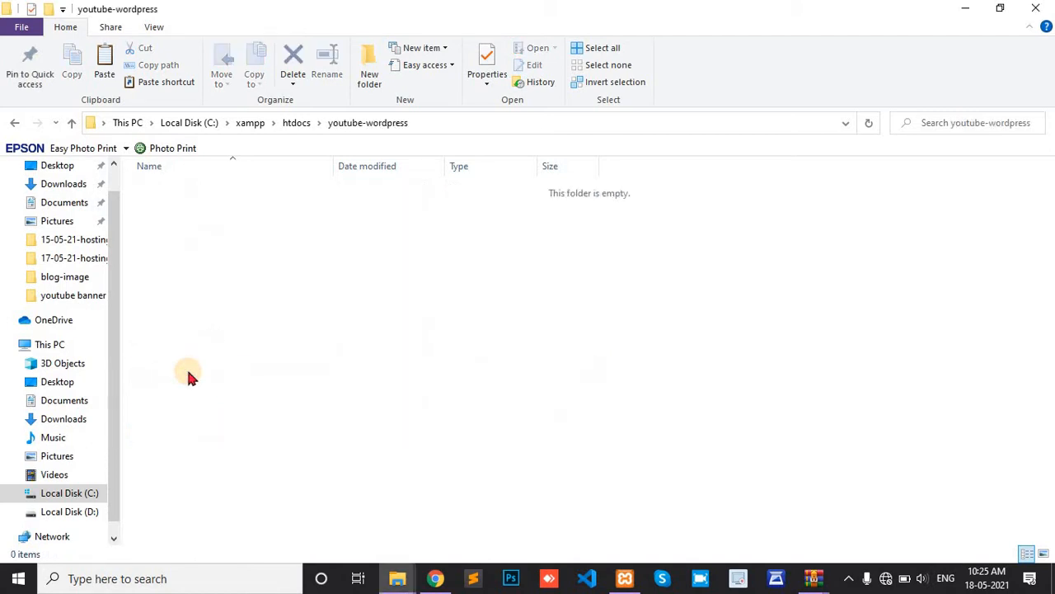
pyautogui.click(296, 126)
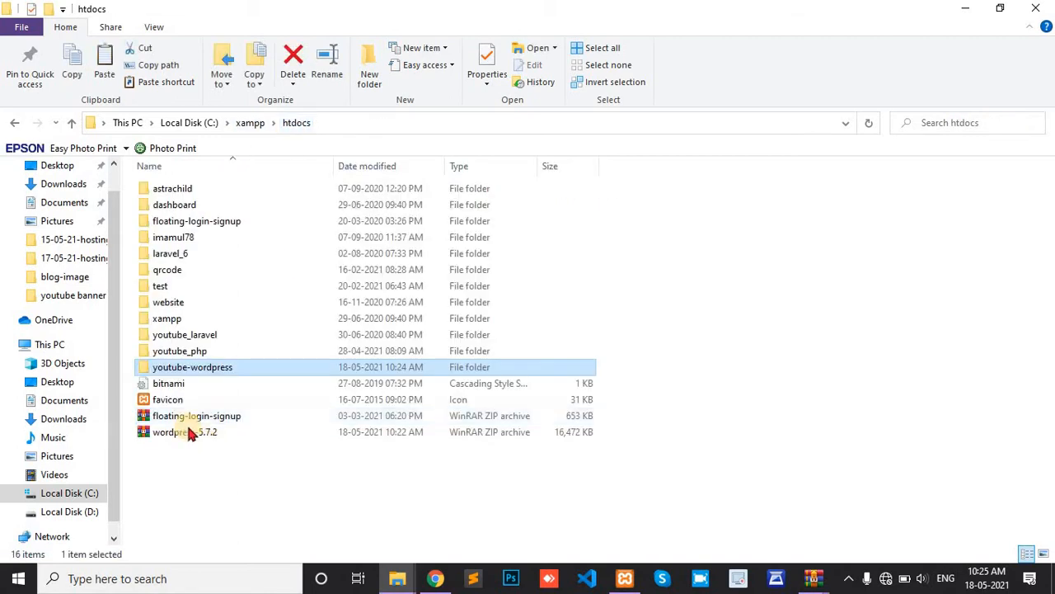
pyautogui.click(174, 437)
pyautogui.rightClick(176, 437)
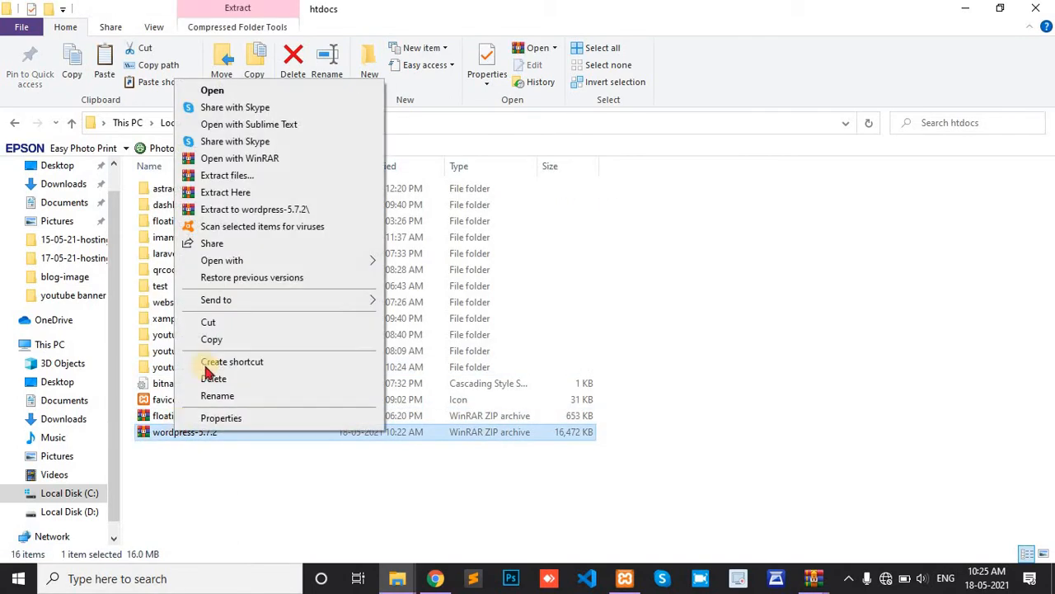
pyautogui.click(213, 339)
# Step: Paste the zip archive into the empty youtube-wordpress folder
pyautogui.doubleClick(200, 369)
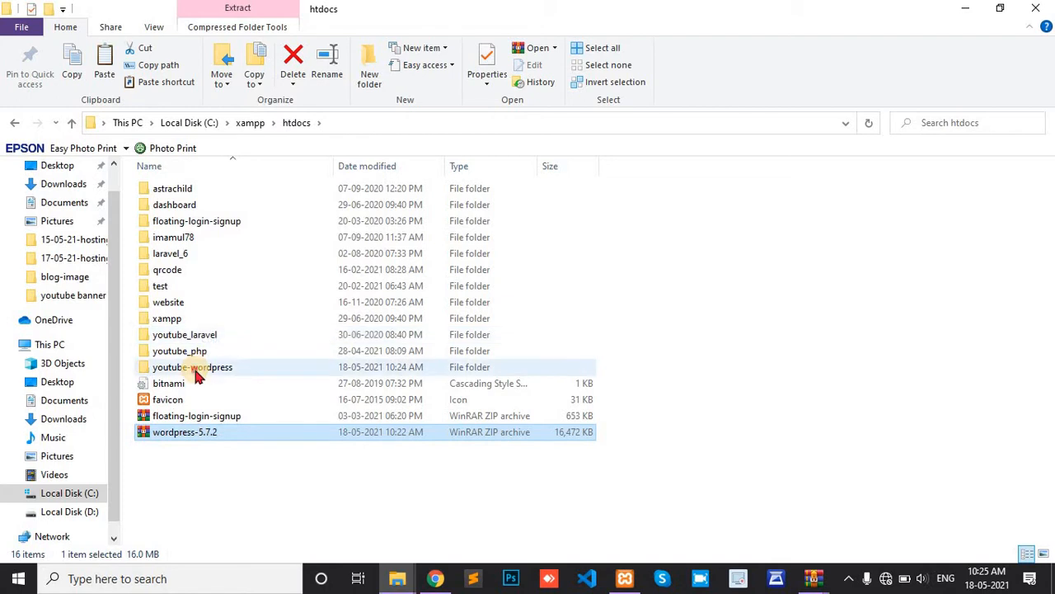
pyautogui.rightClick(356, 324)
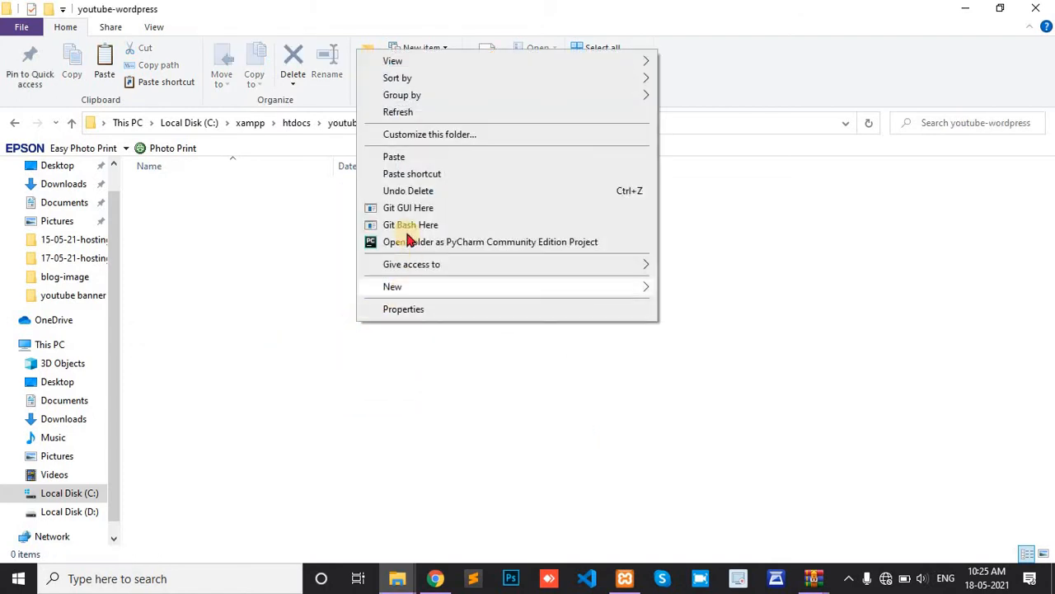
pyautogui.click(420, 159)
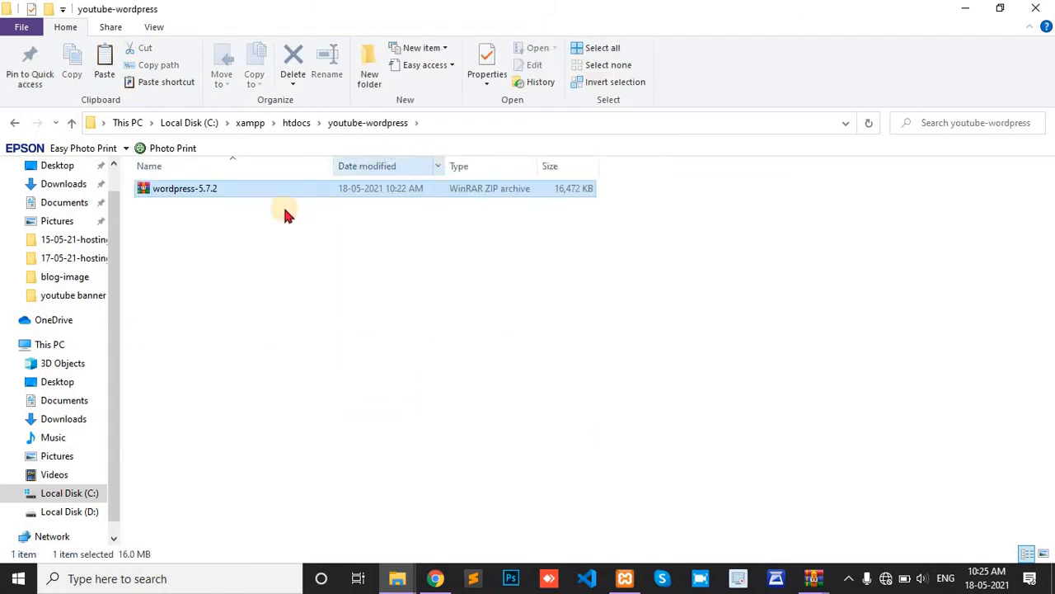
pyautogui.click(229, 192)
# Step: Extract the zip with WinRAR into a wordpress-5.7.2 folder and open it
pyautogui.rightClick(229, 193)
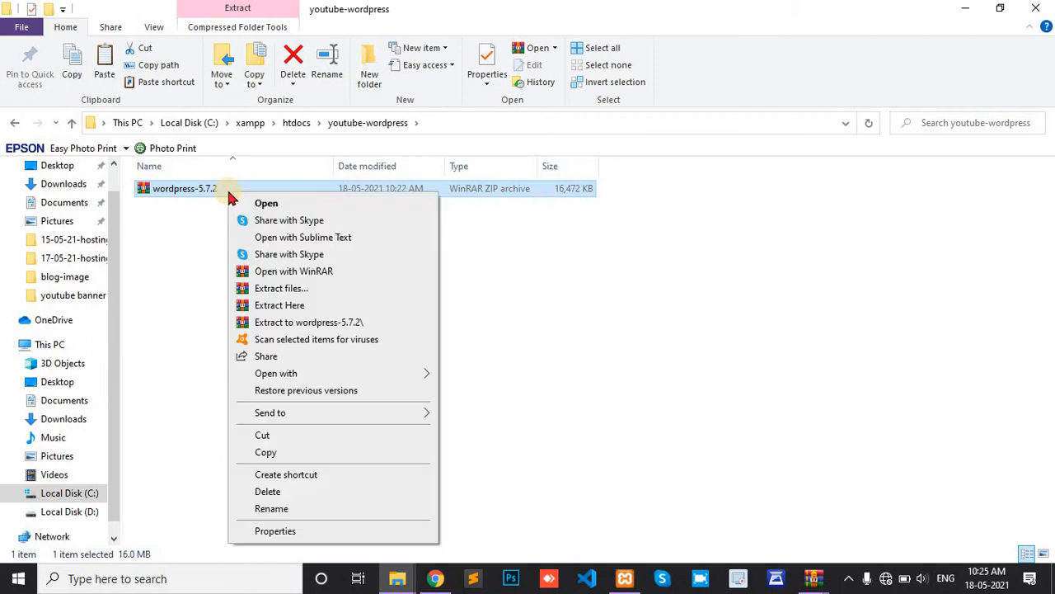
pyautogui.click(282, 290)
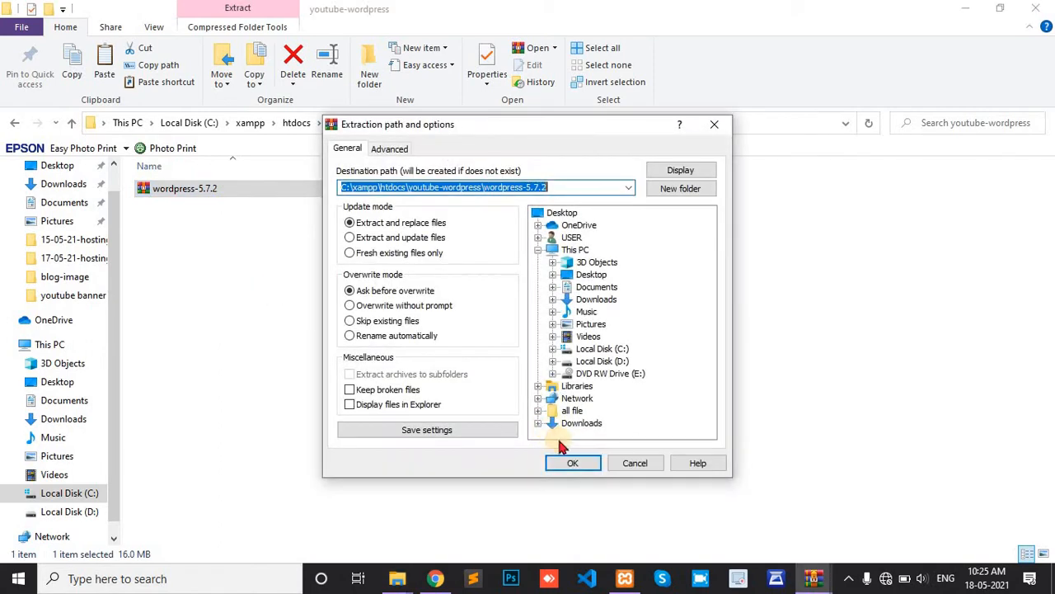
pyautogui.click(574, 463)
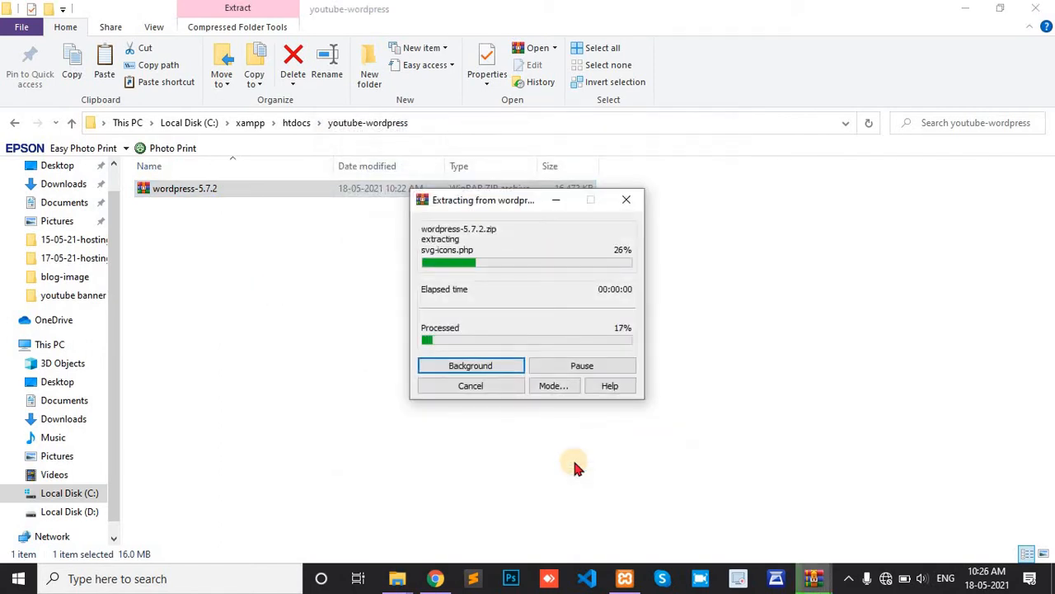
pyautogui.click(205, 191)
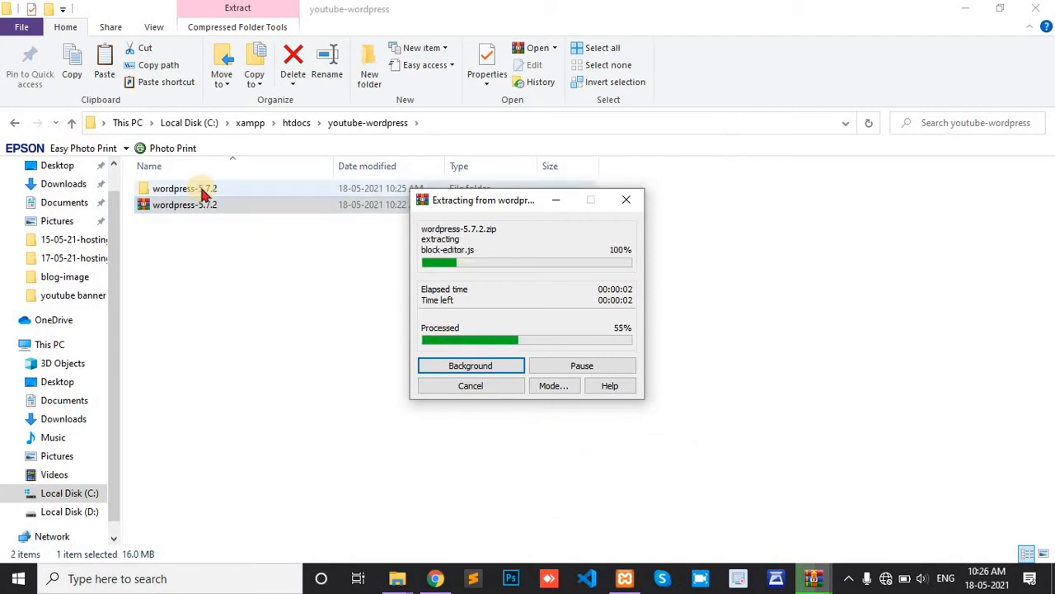
pyautogui.doubleClick(206, 191)
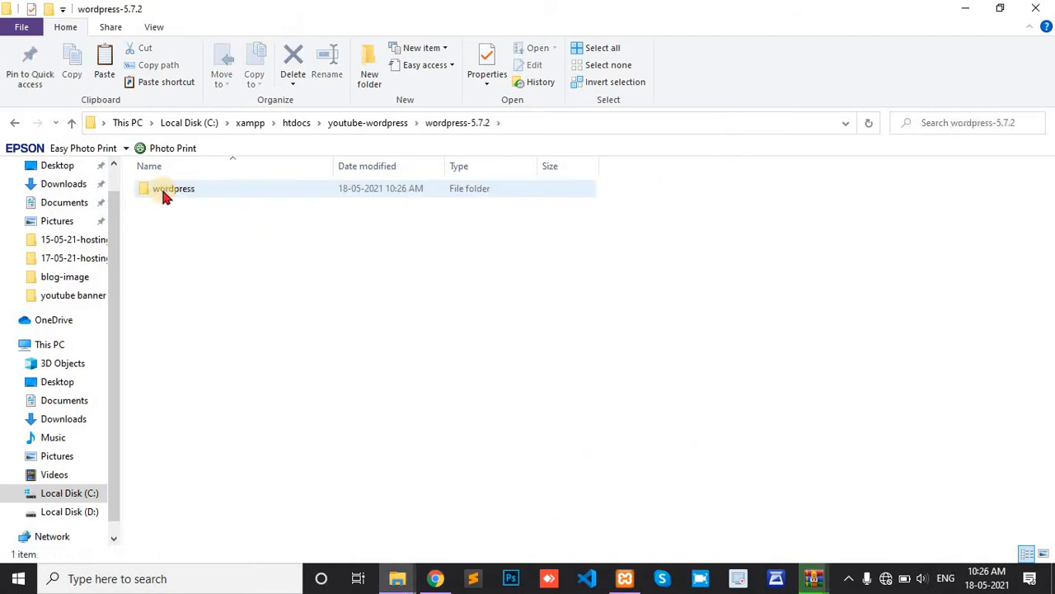
# Step: Abandon renaming the inner wordpress folder, keep its name, and open it
pyautogui.rightClick(162, 192)
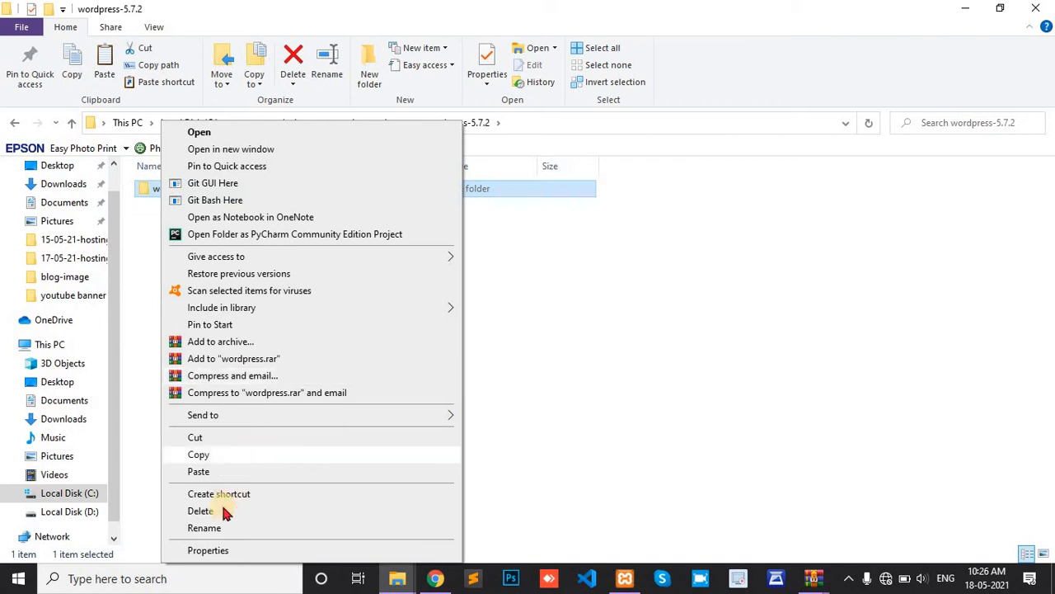
pyautogui.click(202, 527)
pyautogui.write('you')
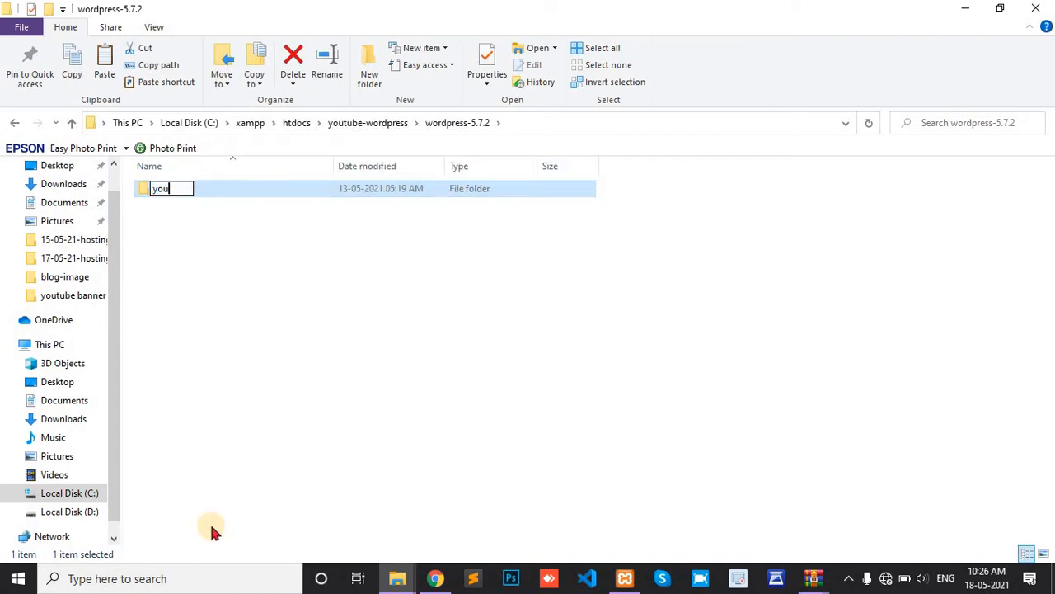
pyautogui.press('BackSpace')
pyautogui.press('BackSpace')
pyautogui.press('BackSpace')
pyautogui.click(339, 450)
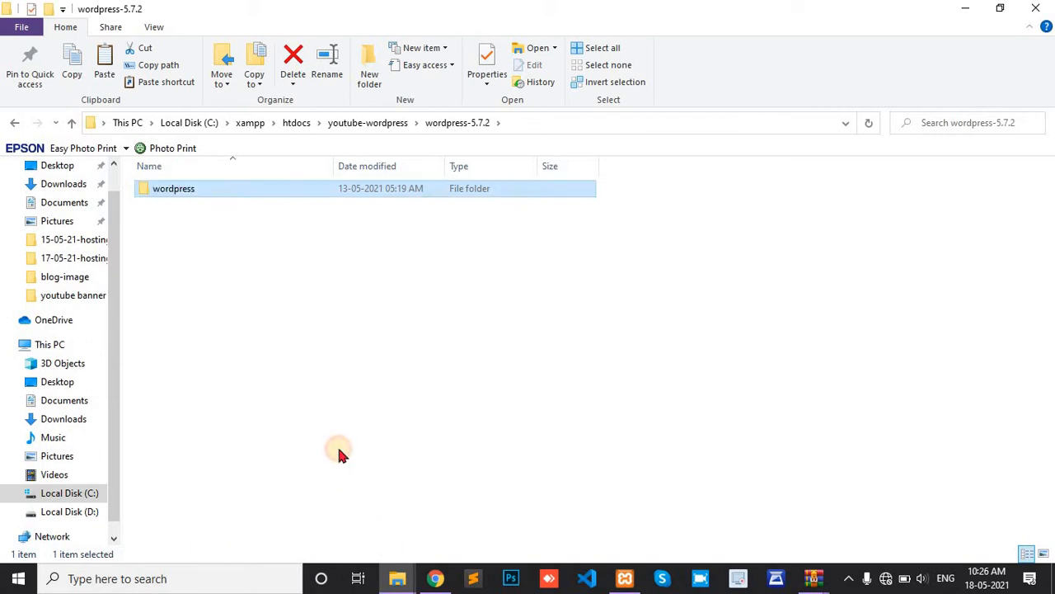
pyautogui.click(189, 189)
pyautogui.doubleClick(190, 189)
# Step: Copy all 19 items from the wordpress folder into youtube-wordpress
pyautogui.hotkey('ctrl', 'a')
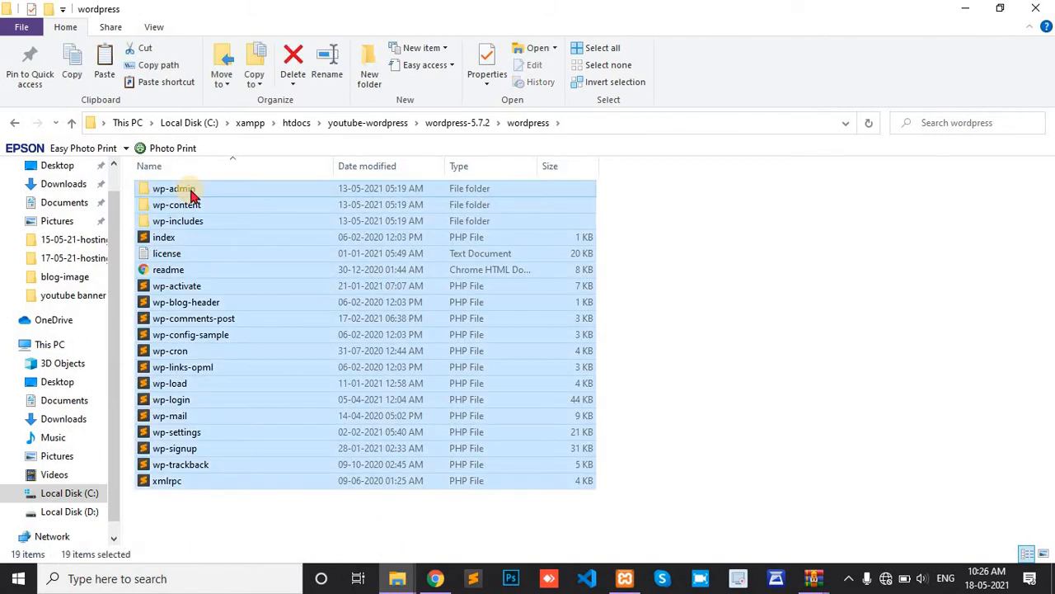
pyautogui.click(380, 123)
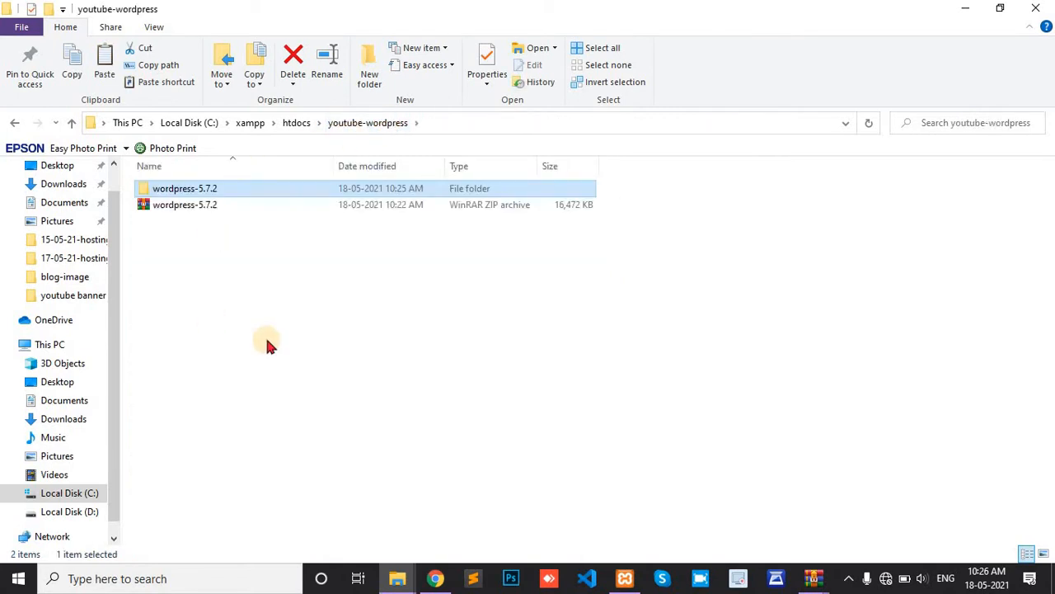
pyautogui.hotkey('ctrl', 'v')
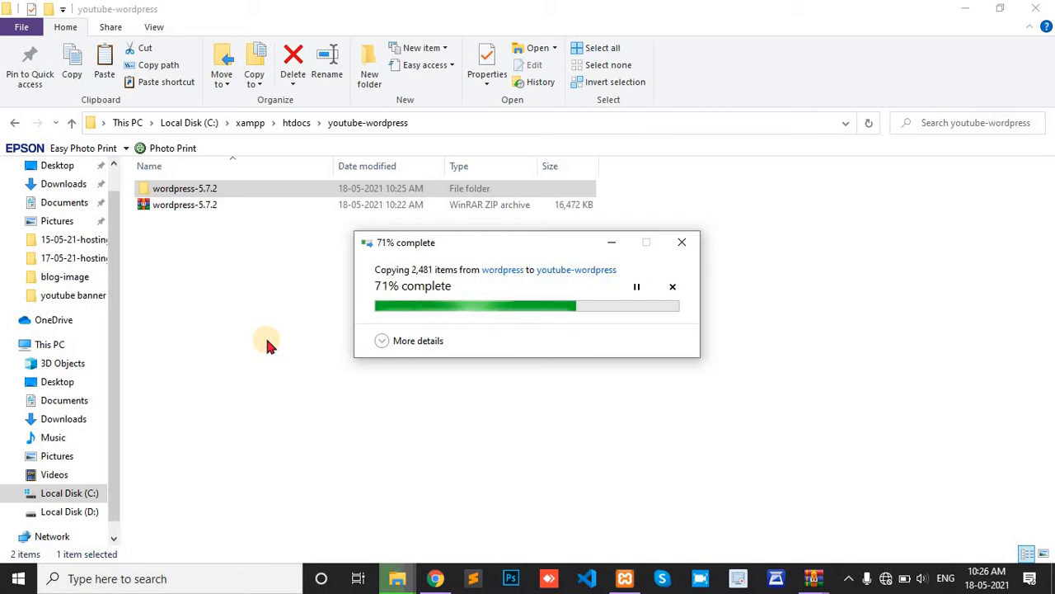
pyautogui.click(435, 577)
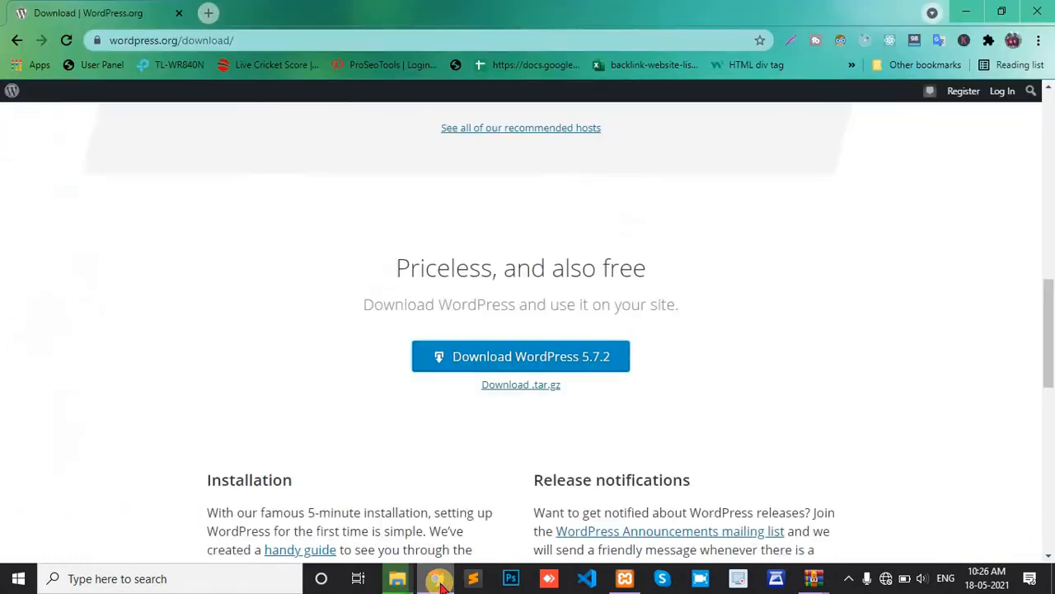
# Step: Load localhost/youtube-wordpress in a new Chrome tab
pyautogui.click(206, 13)
pyautogui.write('l')
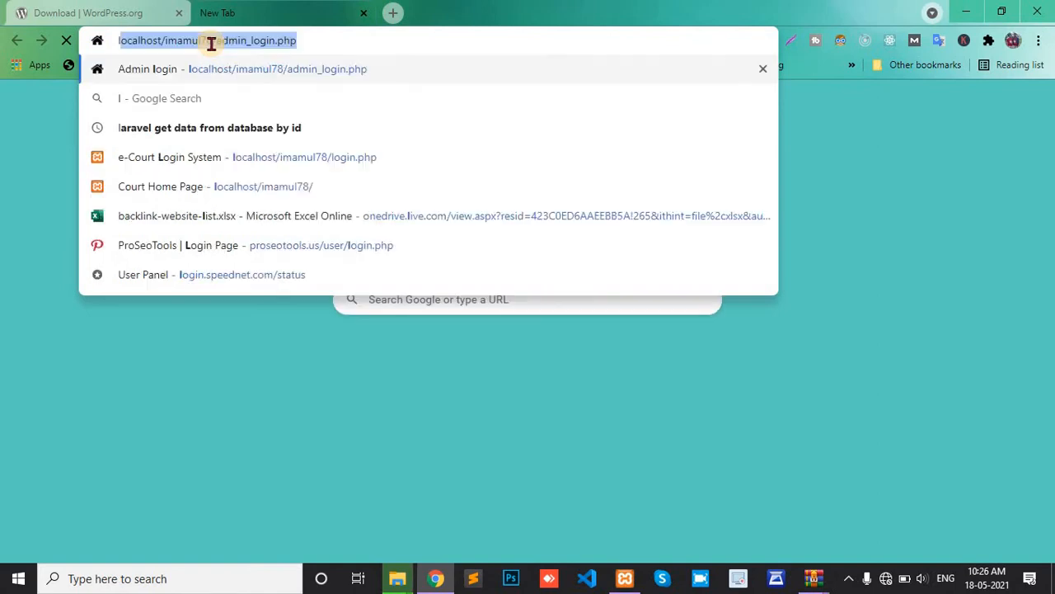
pyautogui.write('ocalhost')
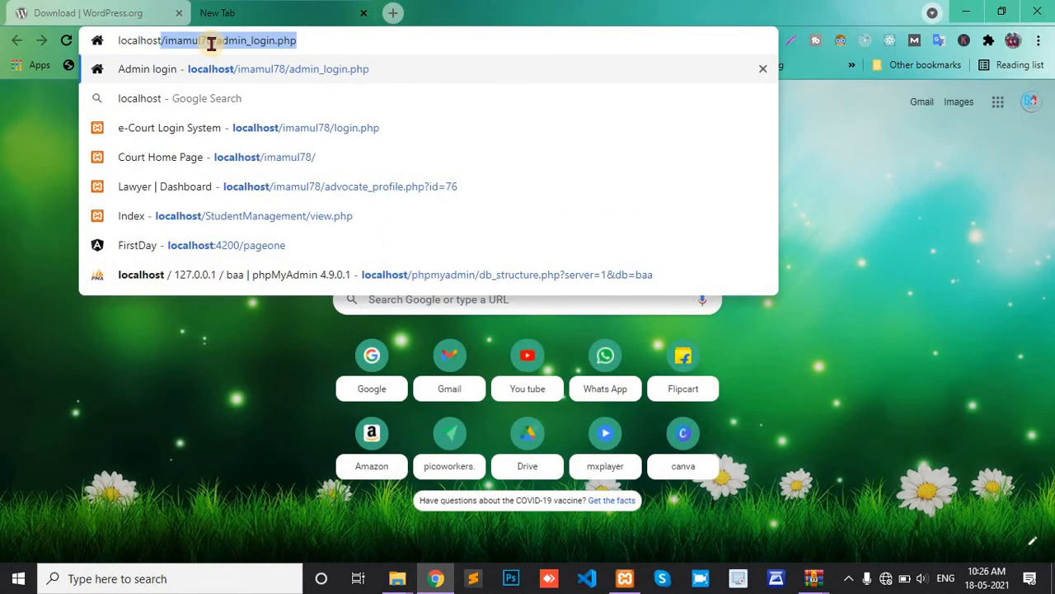
pyautogui.write('/')
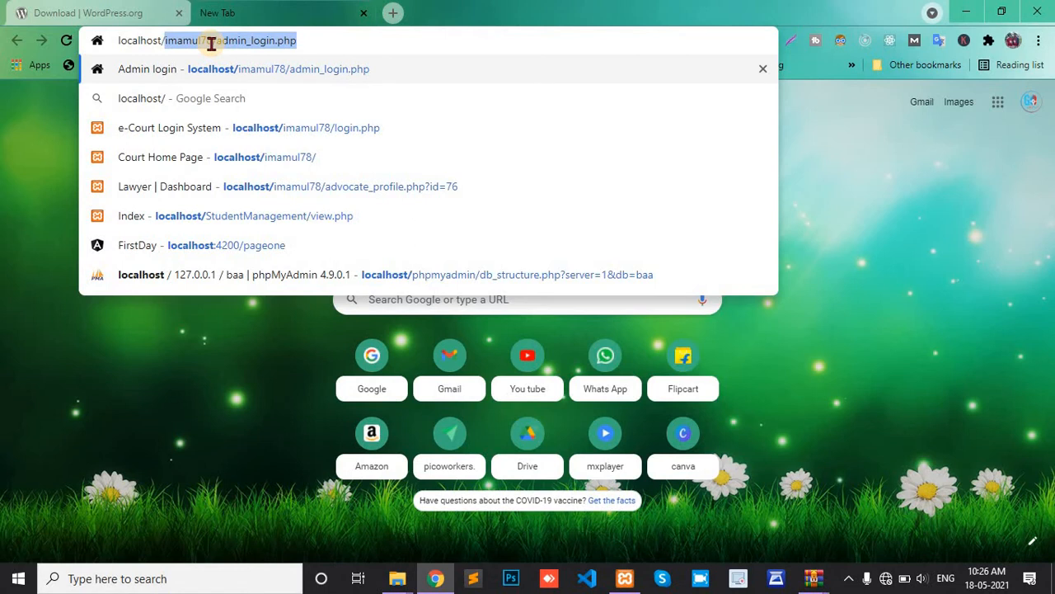
pyautogui.write('yout')
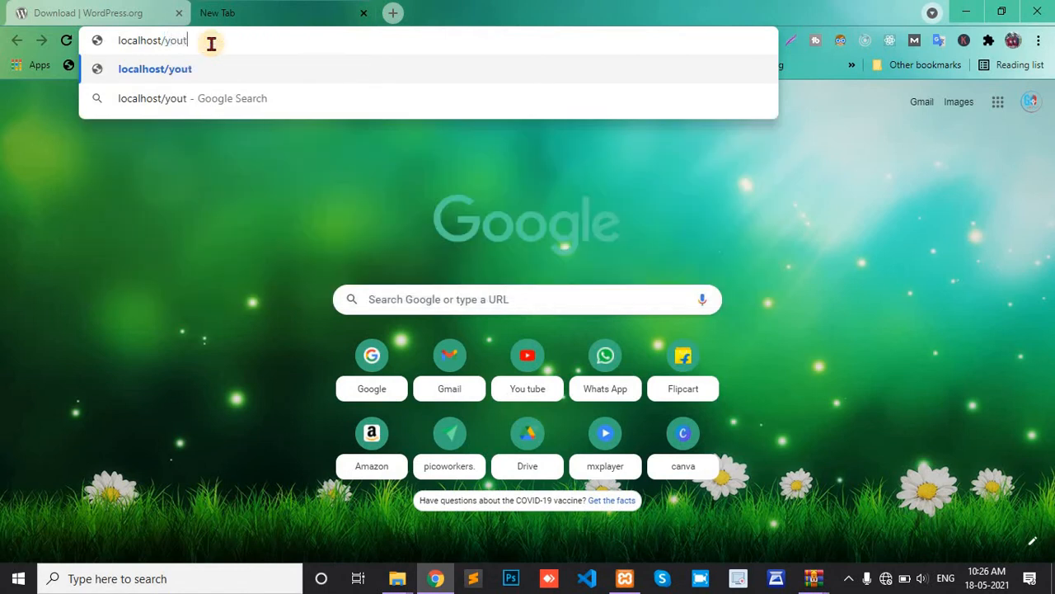
pyautogui.write('ube-wor')
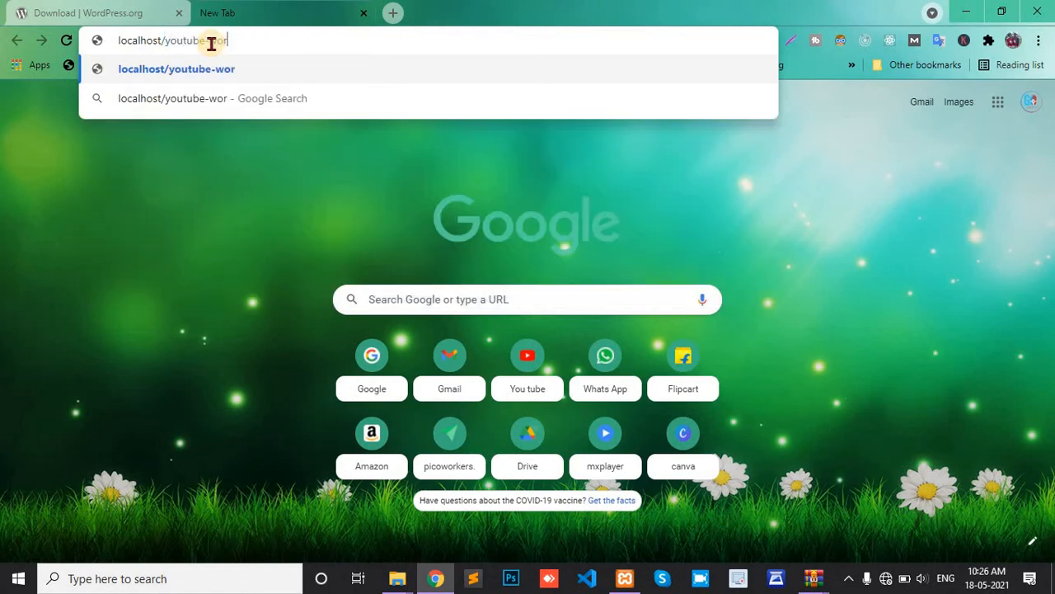
pyautogui.write('dpress')
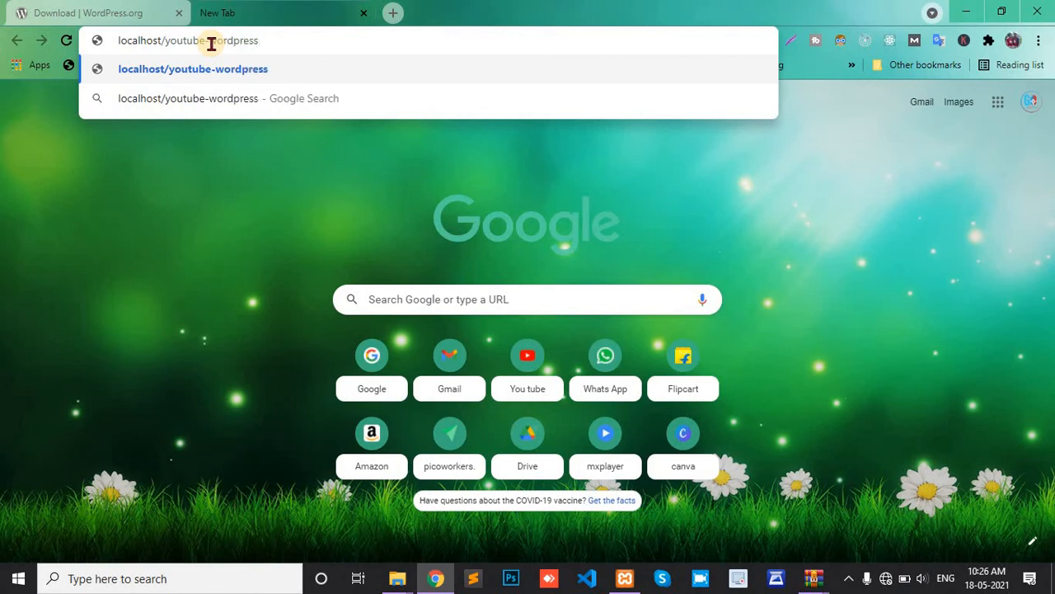
pyautogui.hotkey('alt', 'Tab')
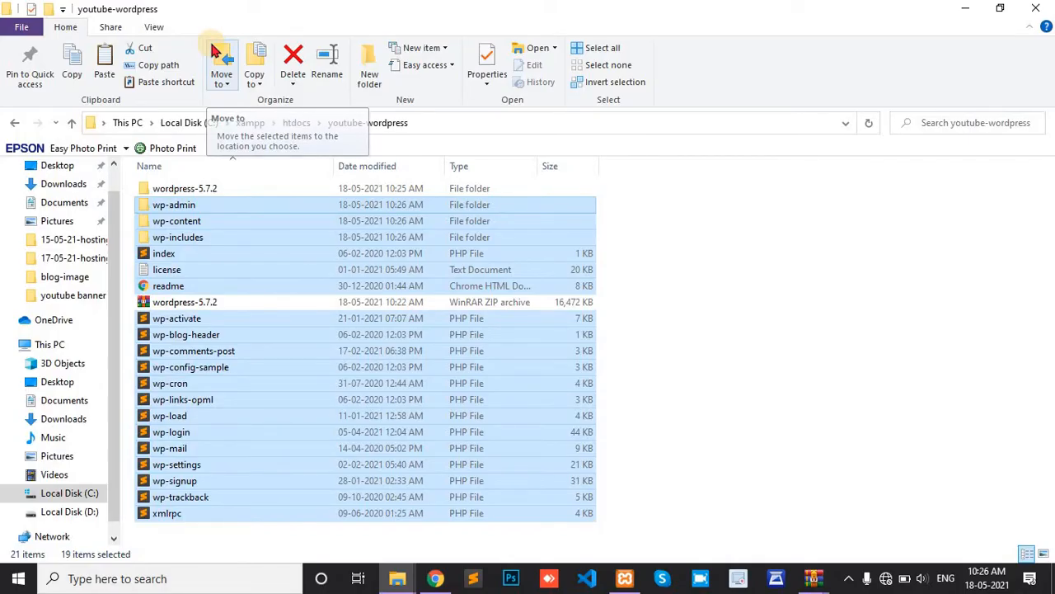
pyautogui.hotkey('alt', 'Tab')
pyautogui.press('Return')
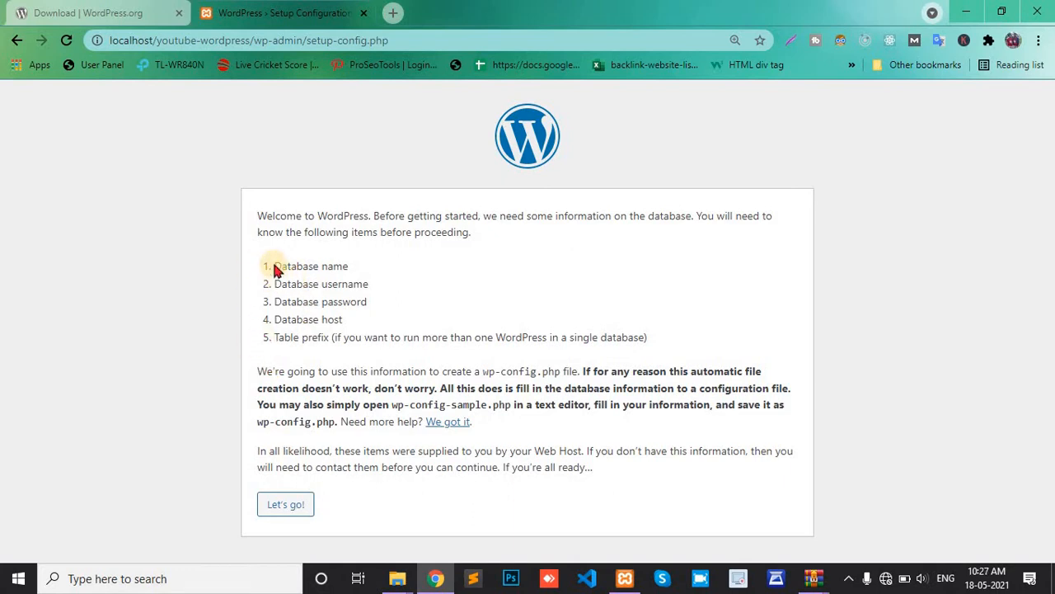
# Step: Review the database name and table prefix requirements, then continue with "Let's go!"
pyautogui.moveTo(276, 265); pyautogui.dragTo(350, 267)
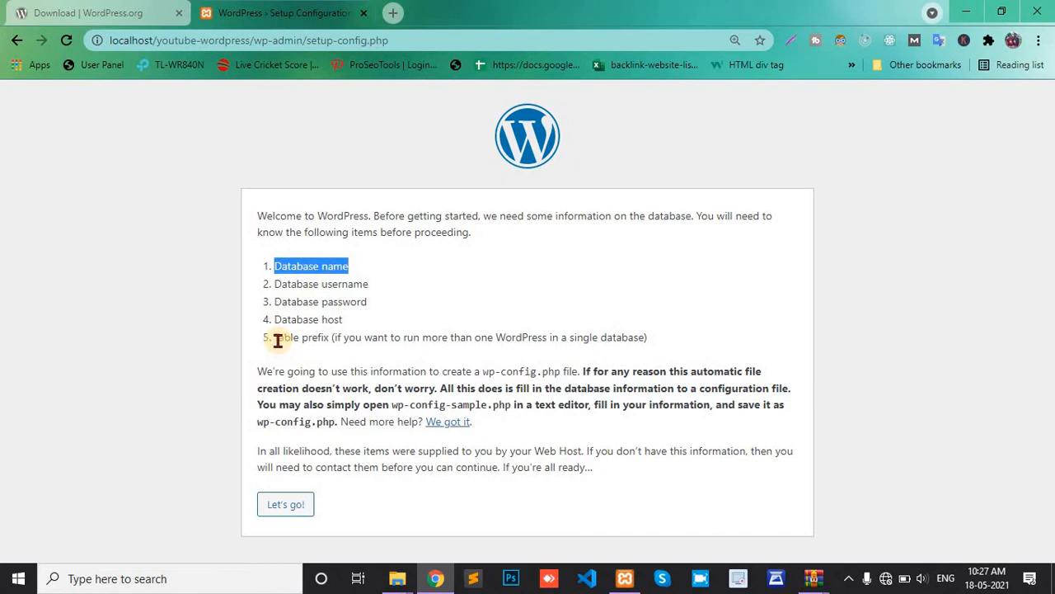
pyautogui.moveTo(278, 341); pyautogui.dragTo(329, 338)
pyautogui.click(409, 302)
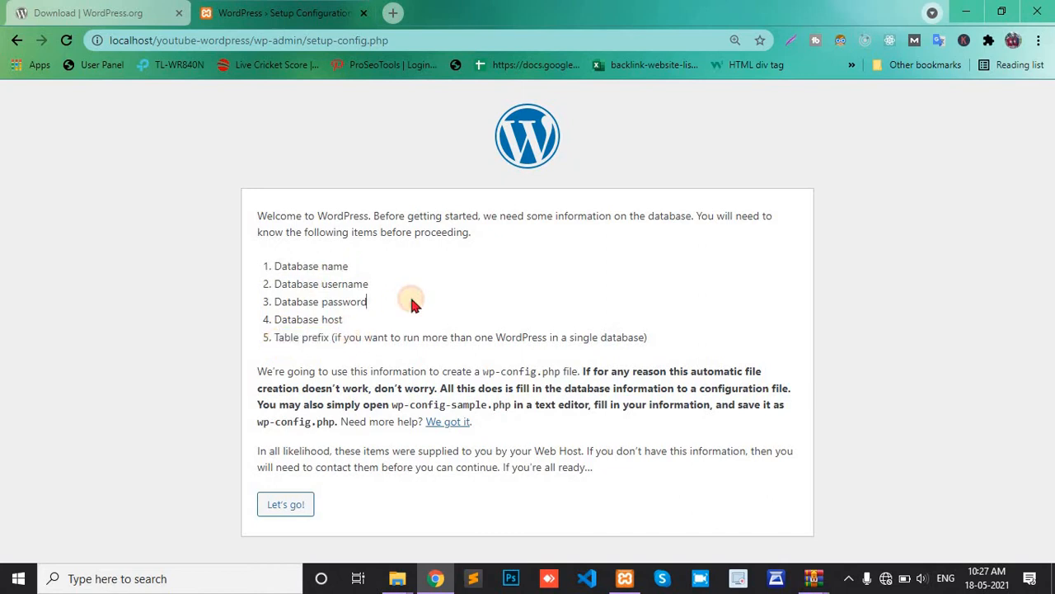
pyautogui.click(290, 509)
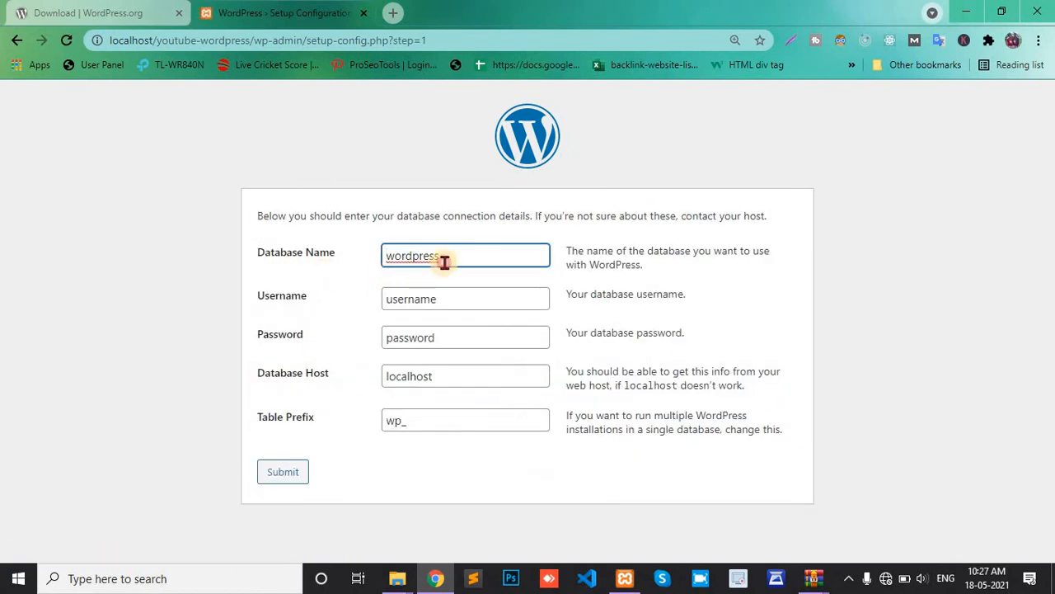
pyautogui.click(444, 261)
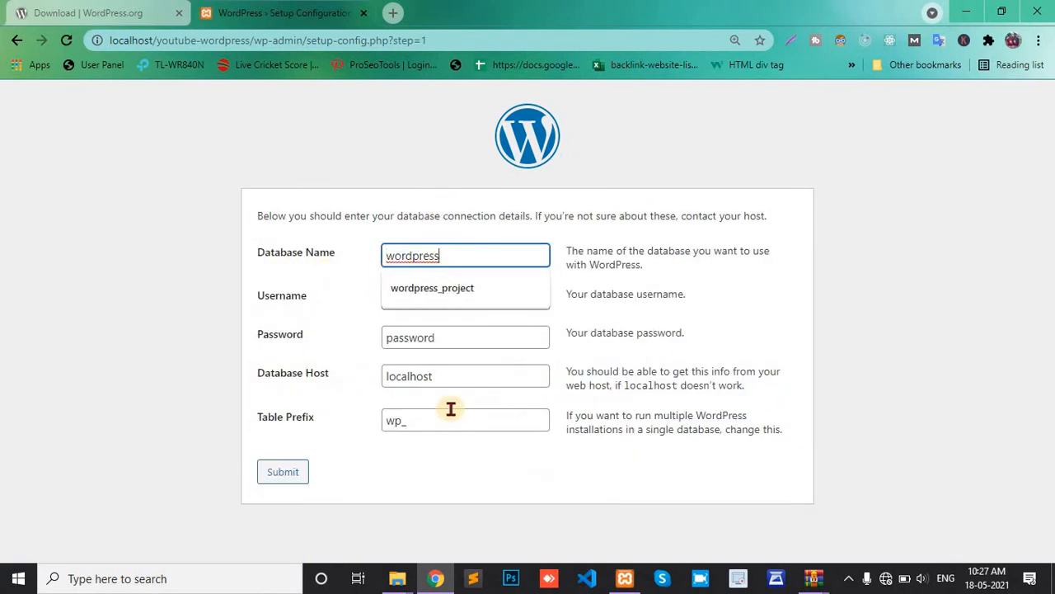
pyautogui.click(627, 579)
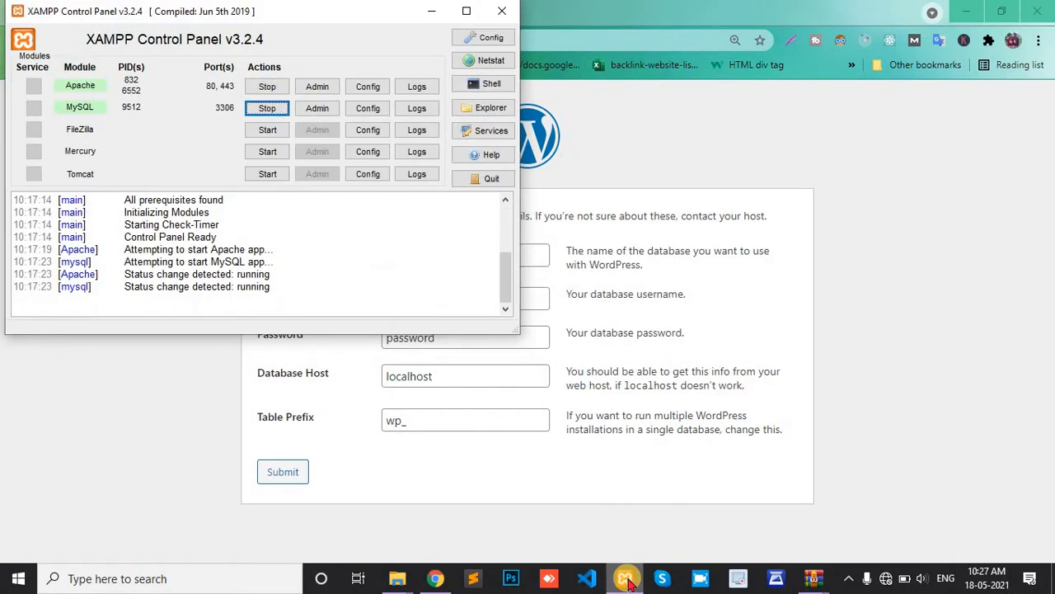
# Step: Open phpMyAdmin from the Admin button on XAMPP's MySQL row
pyautogui.click(318, 111)
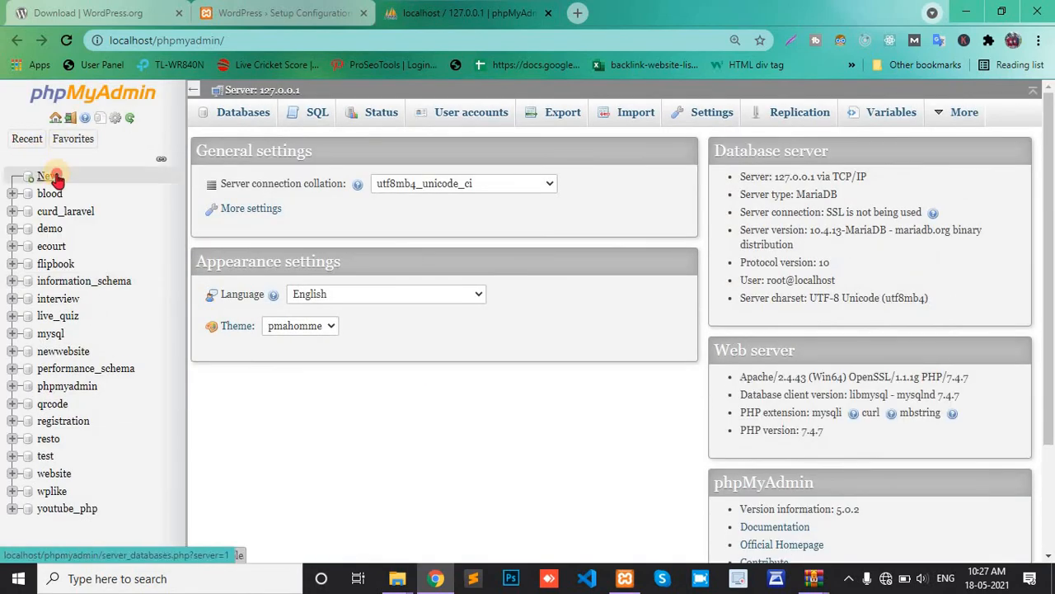
# Step: Create a database named youtube-wordpress in phpMyAdmin and copy its name
pyautogui.click(51, 176)
pyautogui.click(298, 223)
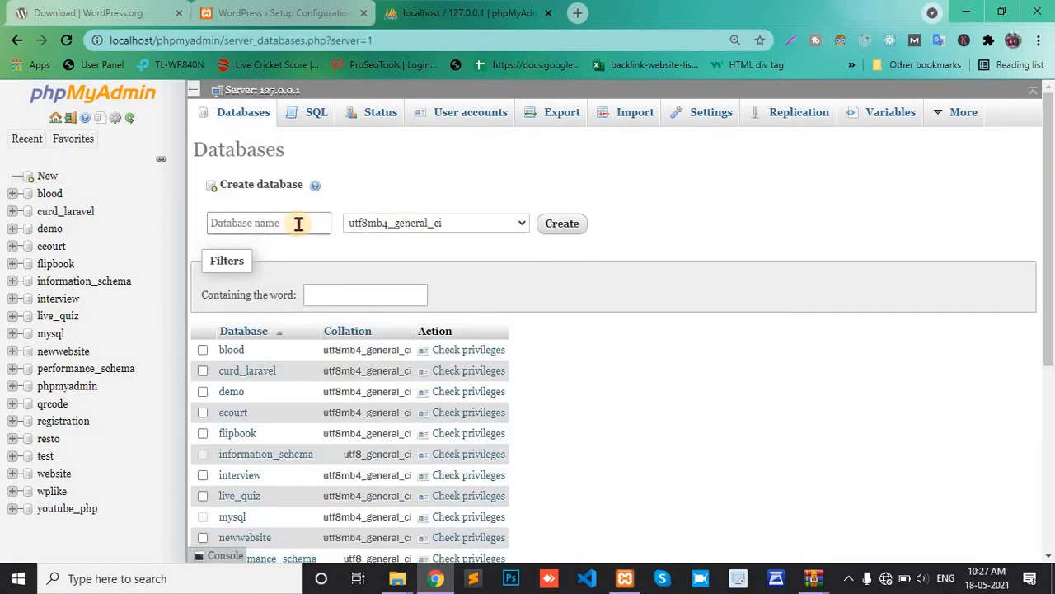
pyautogui.write('you')
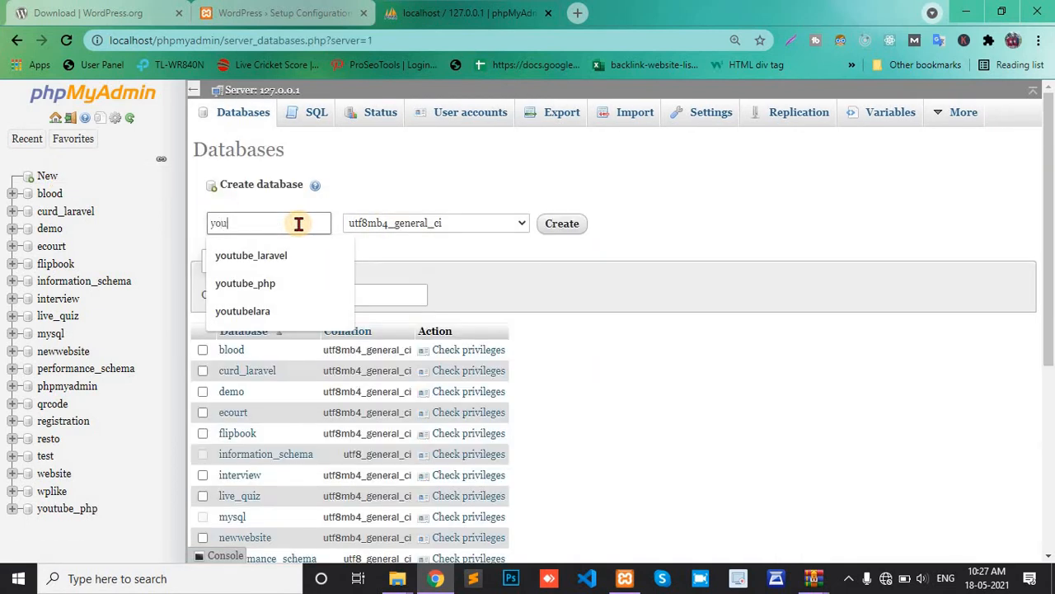
pyautogui.write('tube-wordpress')
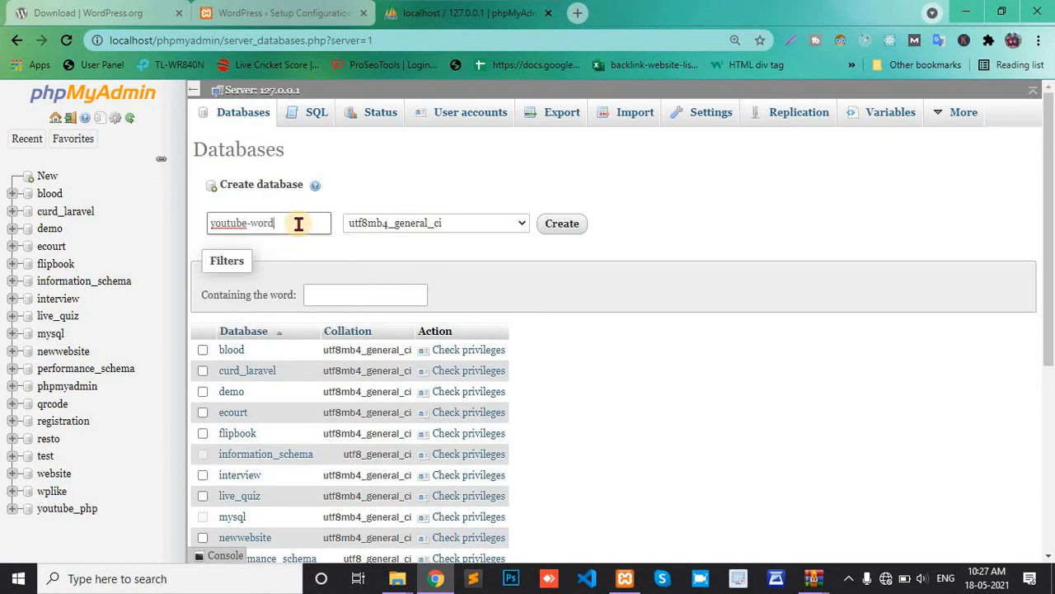
pyautogui.click(562, 231)
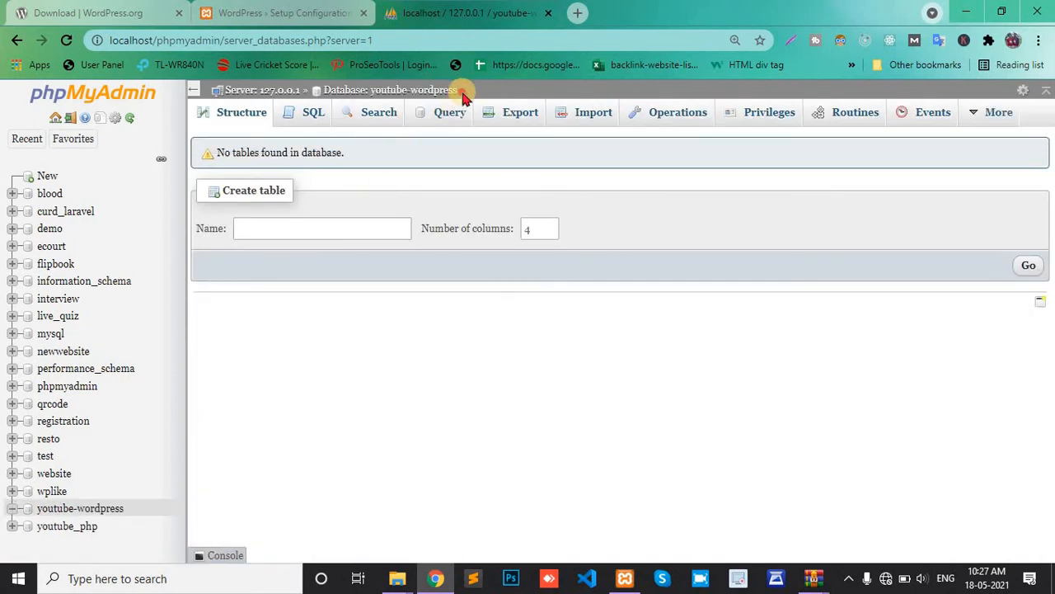
pyautogui.moveTo(463, 97); pyautogui.dragTo(373, 99)
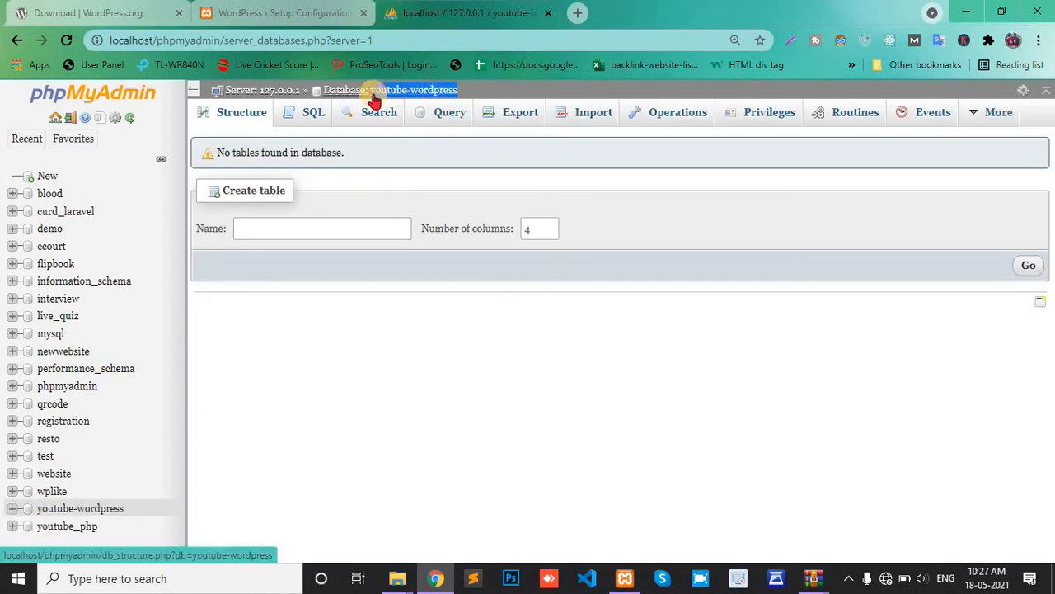
pyautogui.click(281, 12)
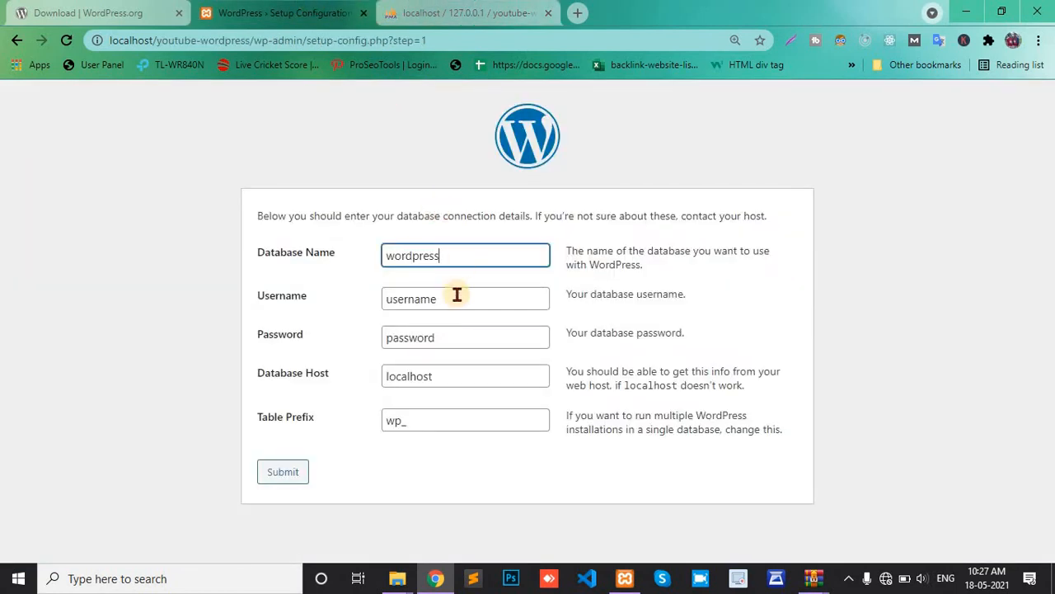
# Step: Paste youtube-wordpress as the Database Name and check it against phpMyAdmin
pyautogui.hotkey('ctrl', 'a')
pyautogui.write('youtube-wordpress')
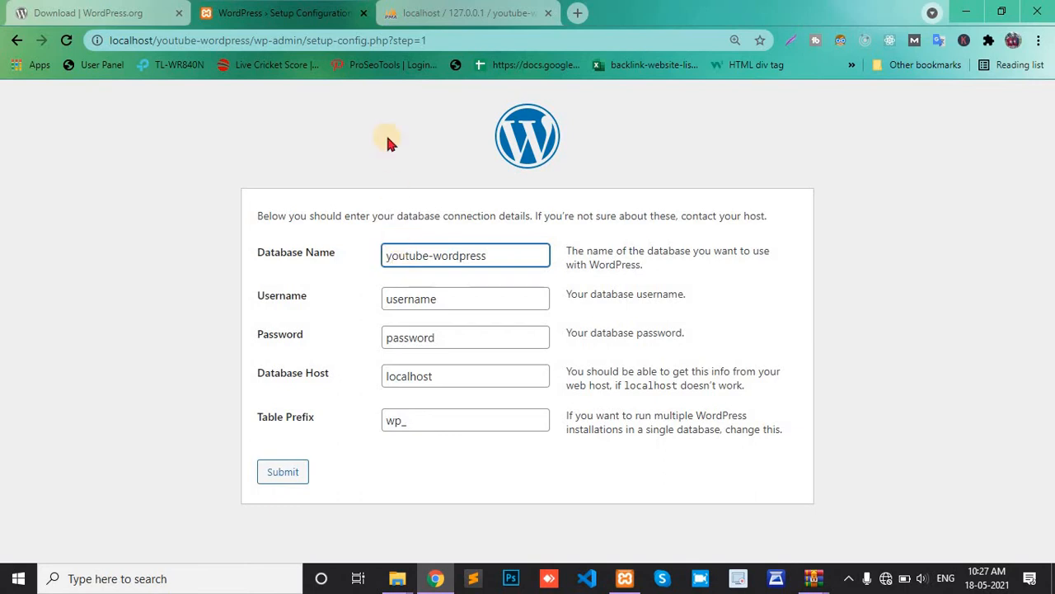
pyautogui.click(427, 14)
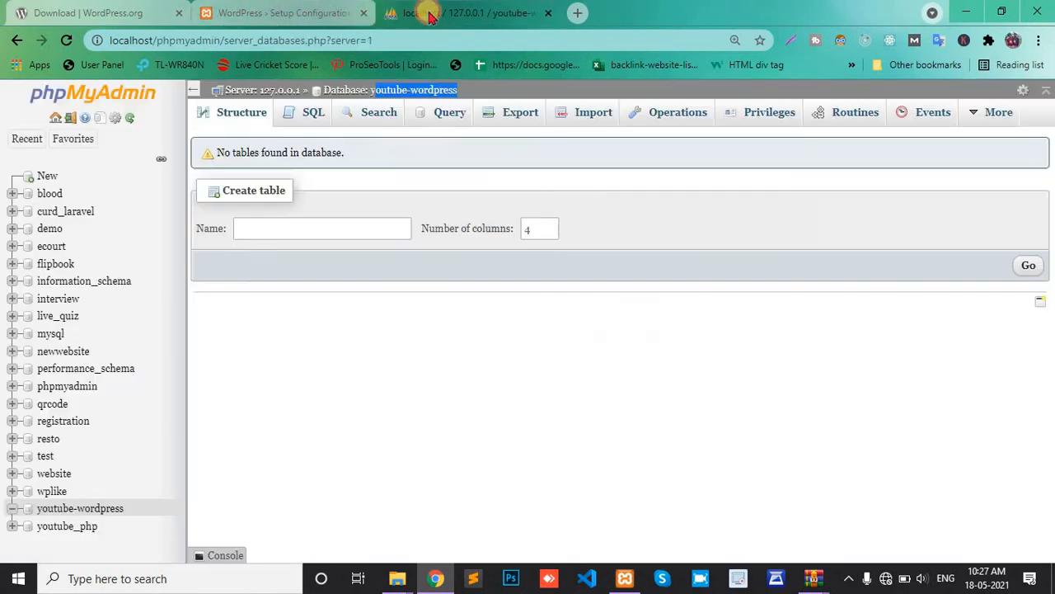
pyautogui.click(305, 11)
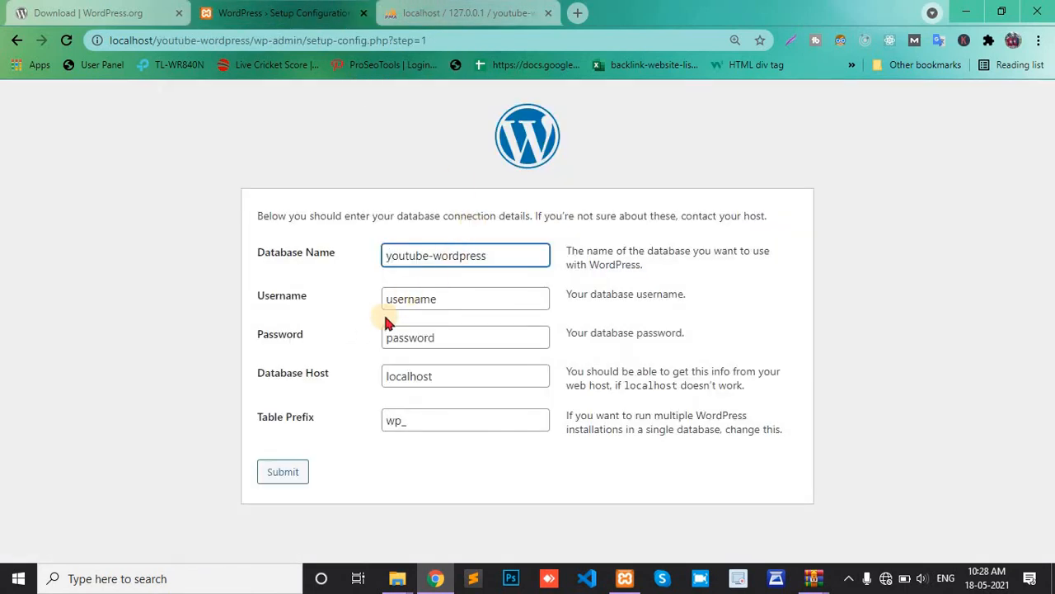
# Step: Set username root, a blank password and table prefix yw_, then submit
pyautogui.doubleClick(456, 303)
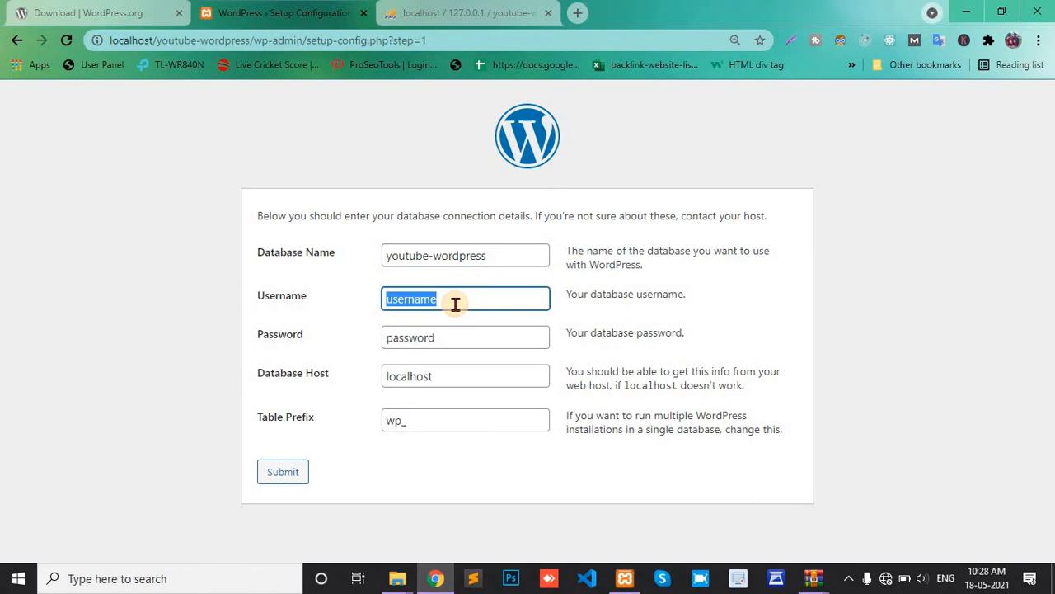
pyautogui.write('root')
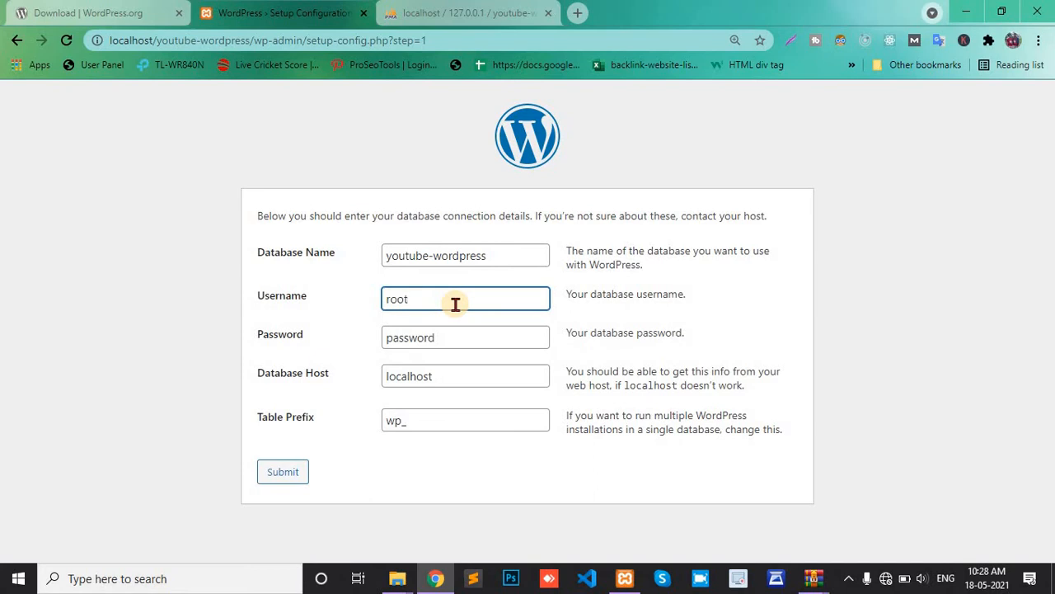
pyautogui.press('Tab')
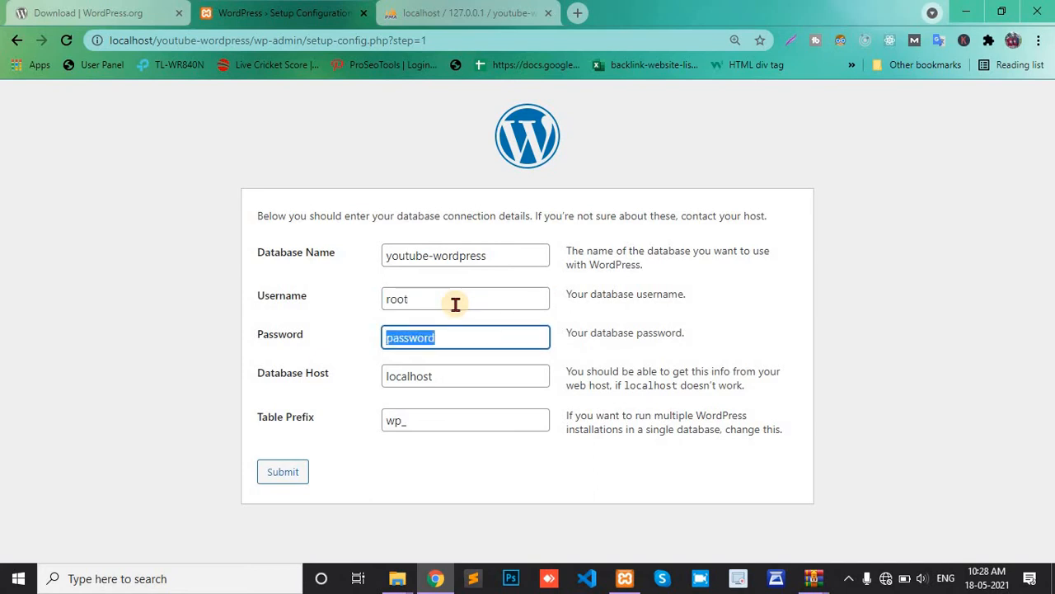
pyautogui.press('BackSpace')
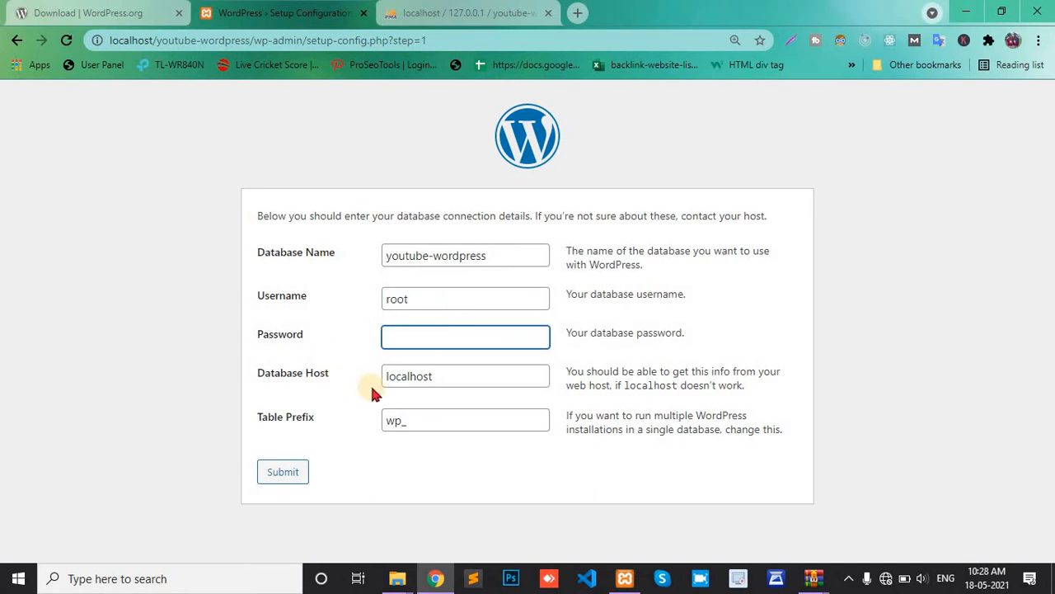
pyautogui.click(401, 422)
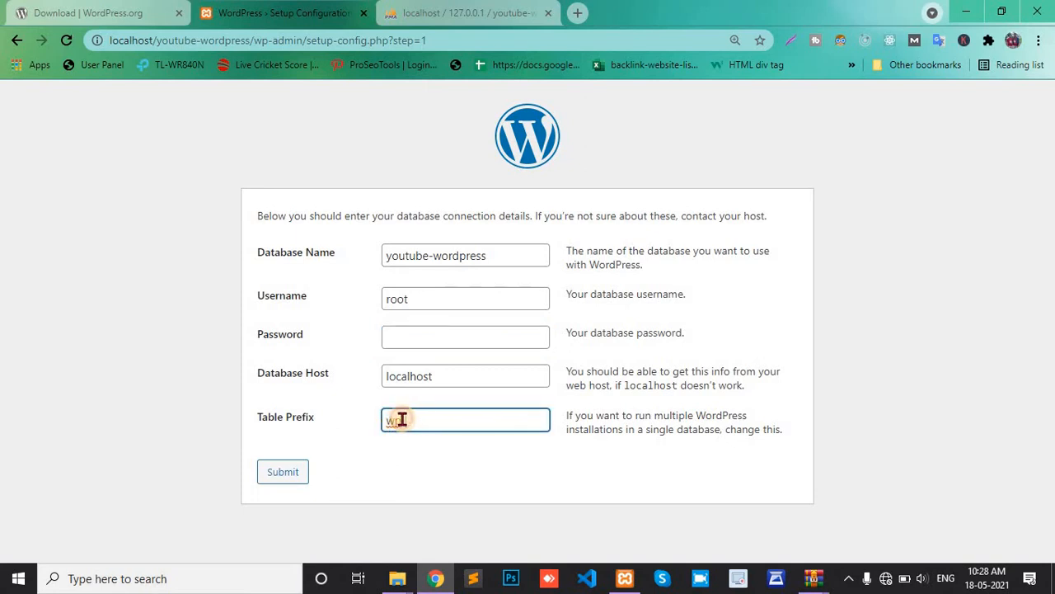
pyautogui.moveTo(404, 421); pyautogui.dragTo(384, 419)
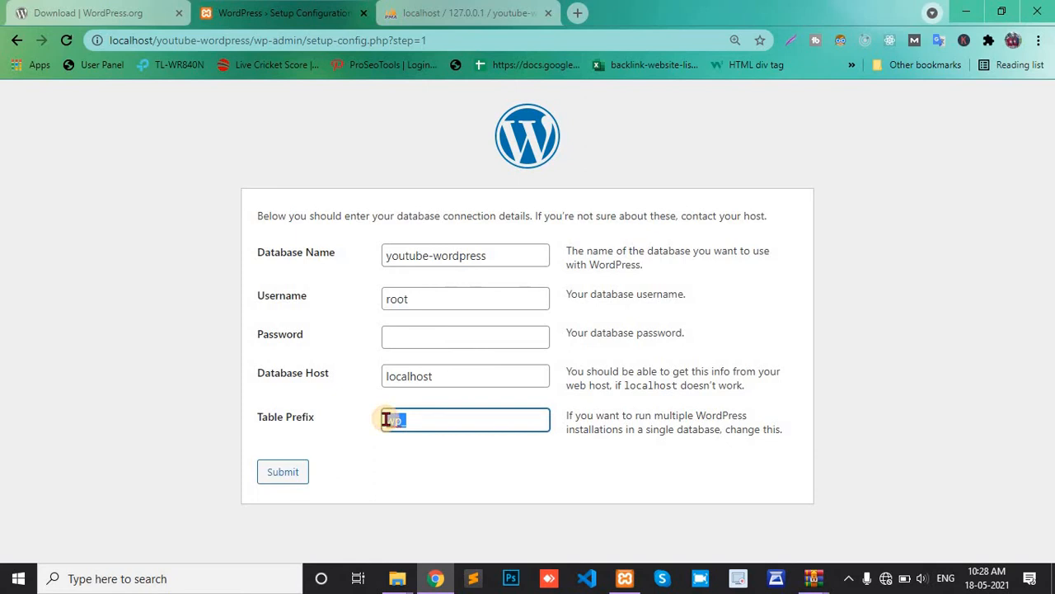
pyautogui.press('BackSpace')
pyautogui.write('_')
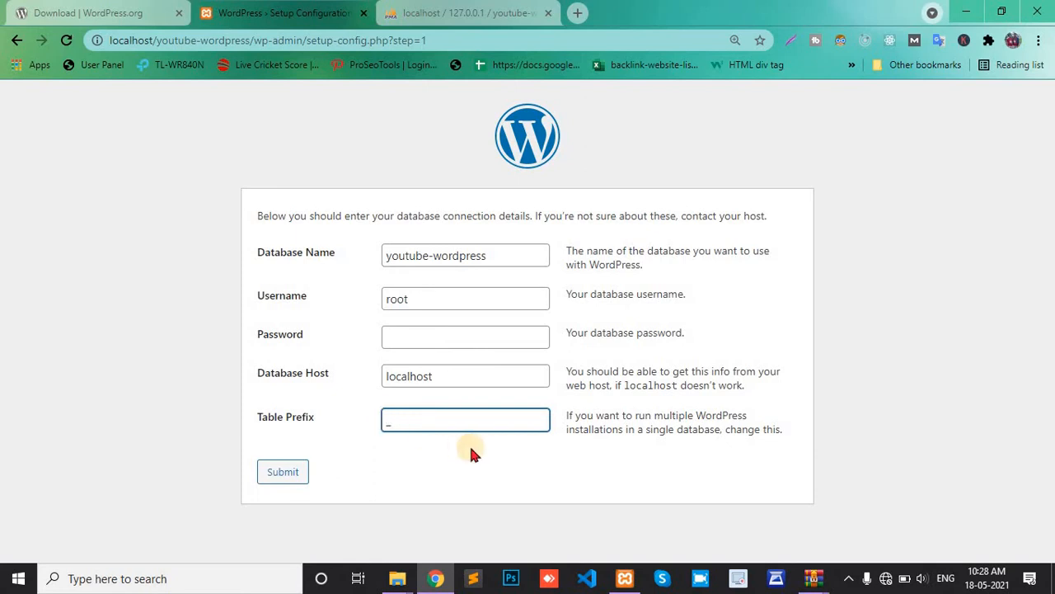
pyautogui.write('yw')
pyautogui.click(283, 473)
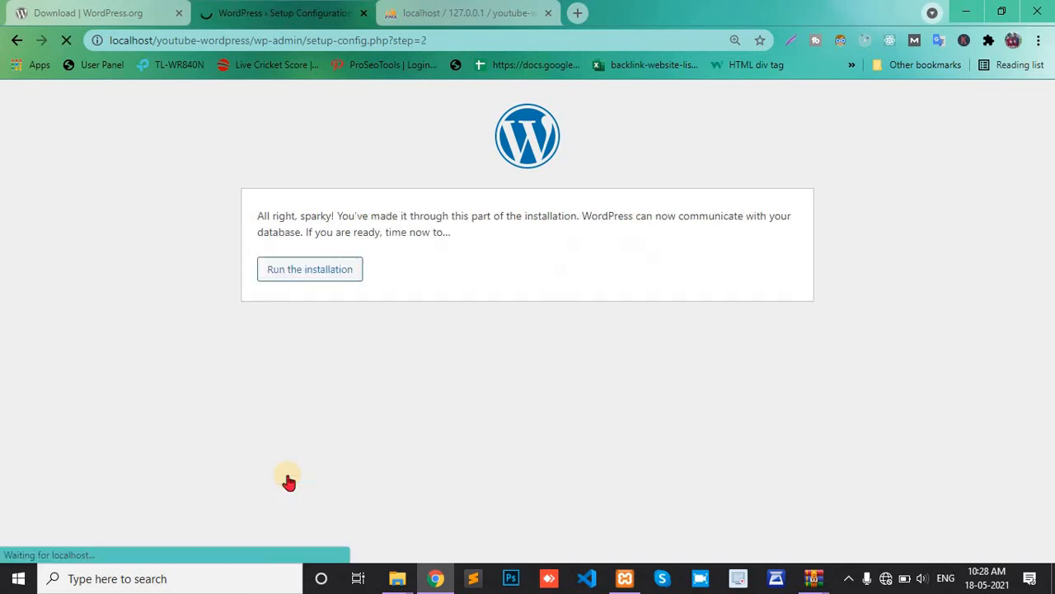
# Step: Run the installation and enter youtube-wordpress as the site title
pyautogui.click(301, 272)
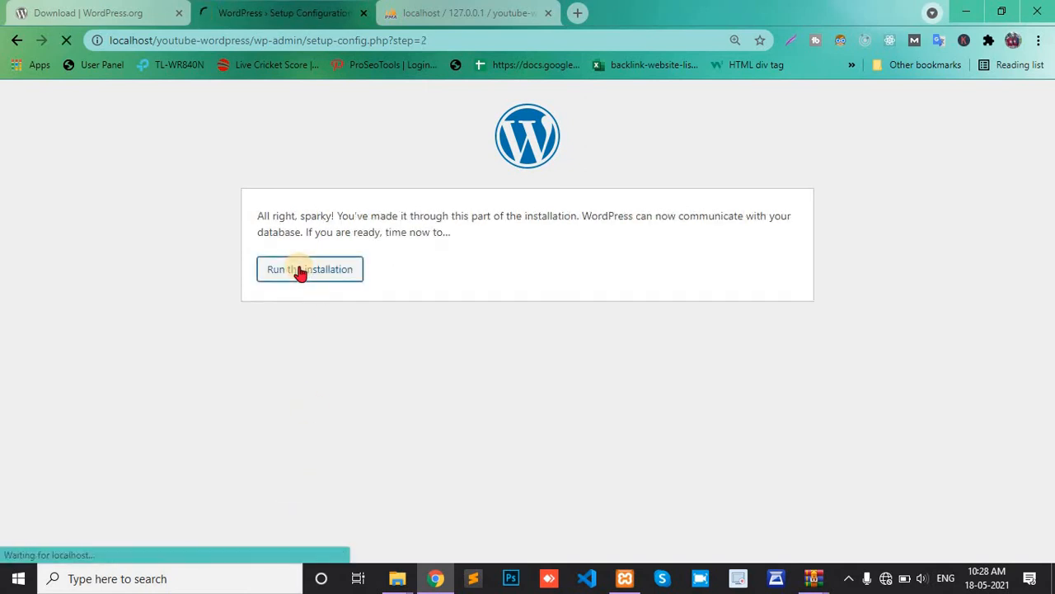
pyautogui.scroll(-1, 383, 282)
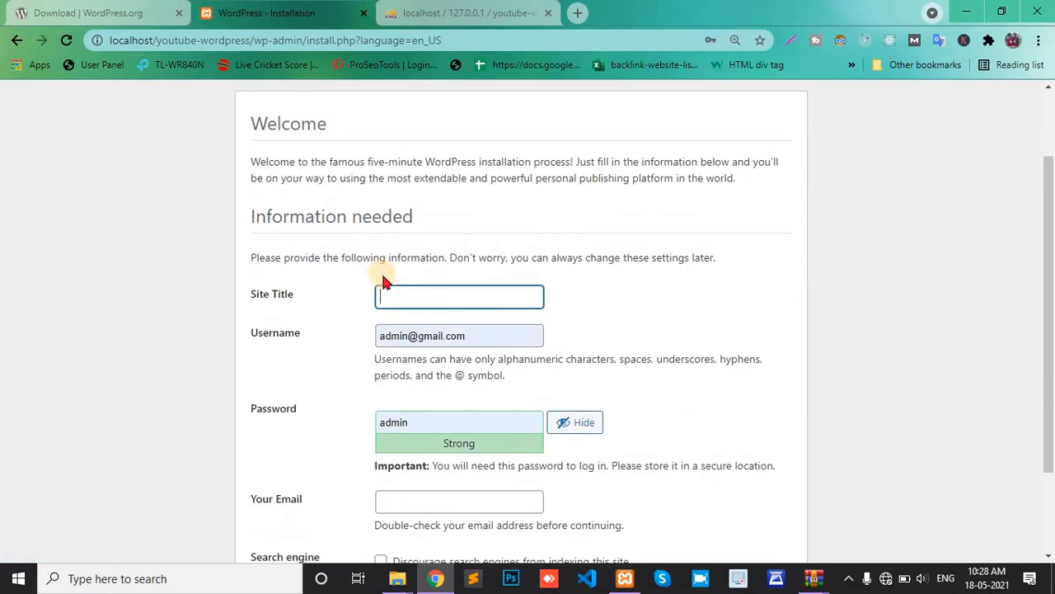
pyautogui.click(393, 296)
pyautogui.write('youtube-wordpress')
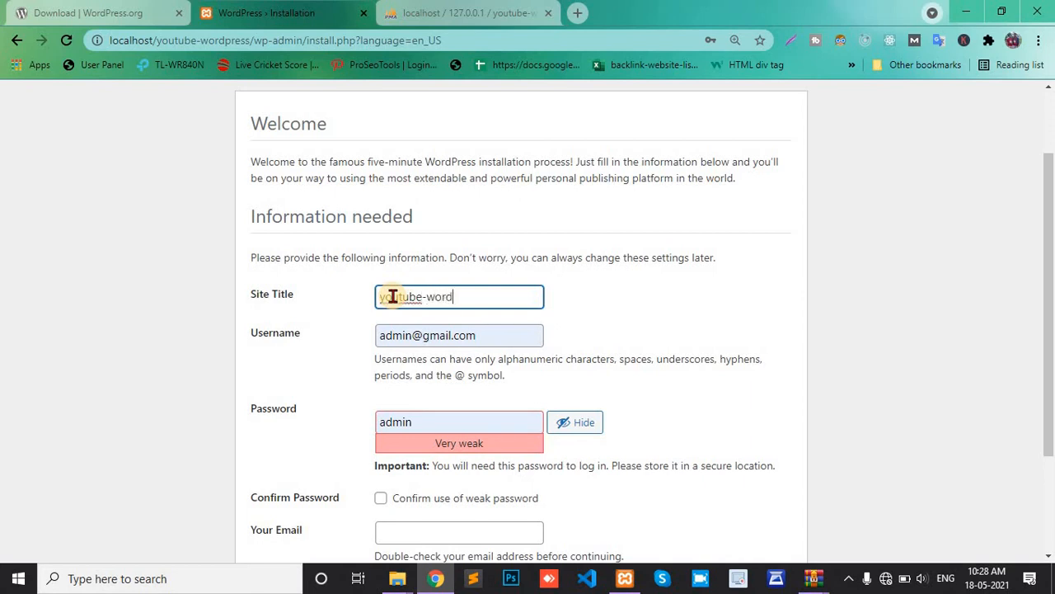
# Step: Set the admin username and a weak password, confirming weak-password use
pyautogui.tripleClick(488, 339)
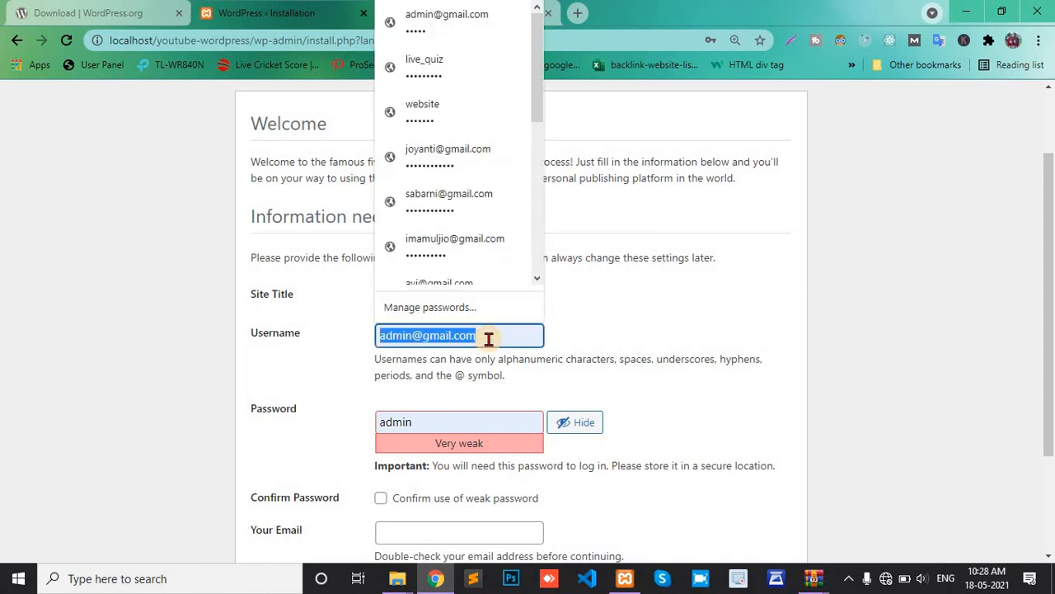
pyautogui.write('ad')
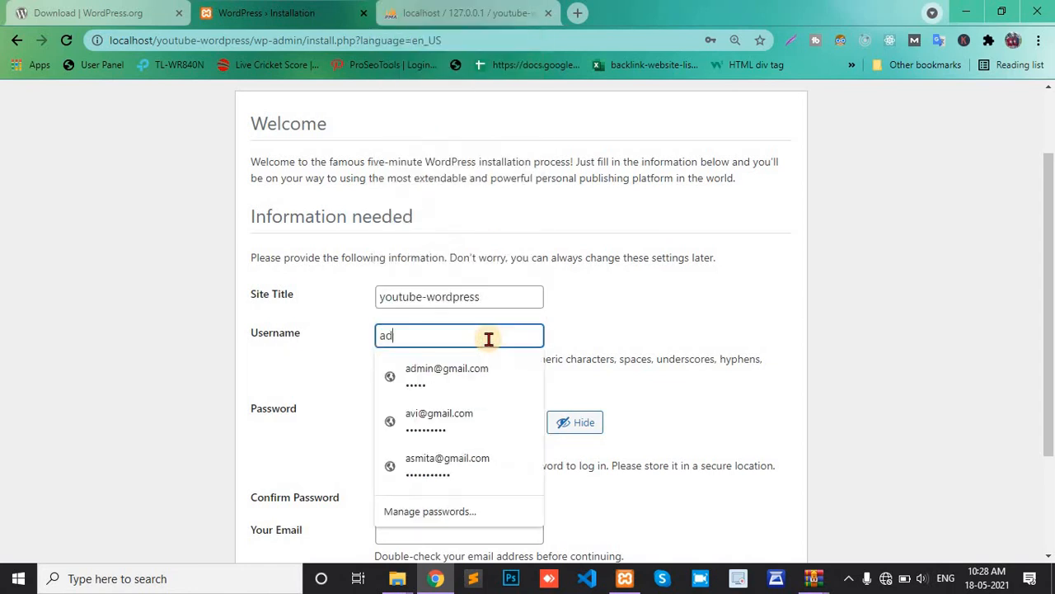
pyautogui.write('min')
pyautogui.press('Tab')
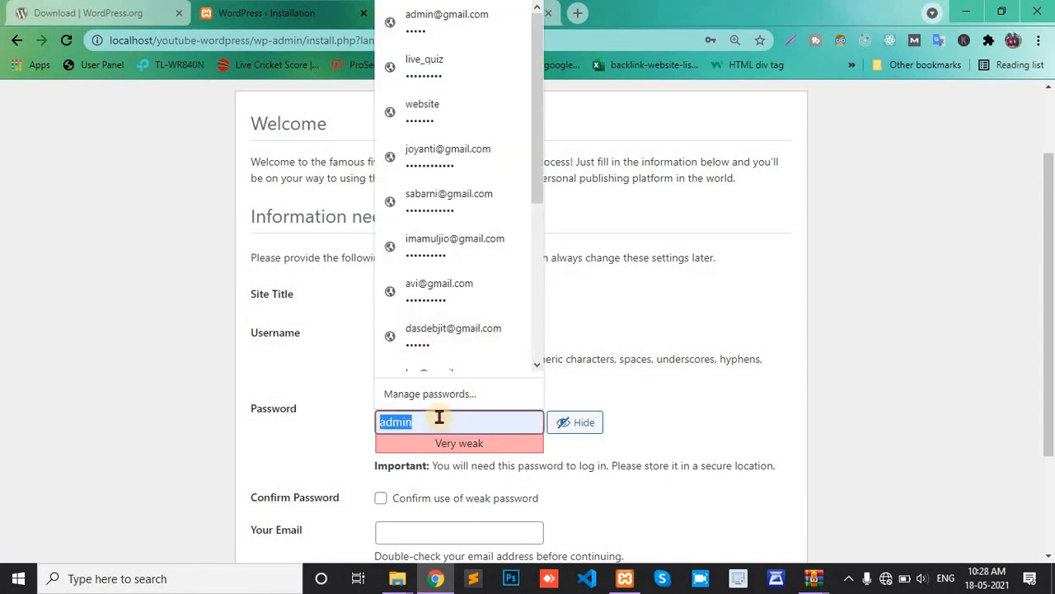
pyautogui.write('admin')
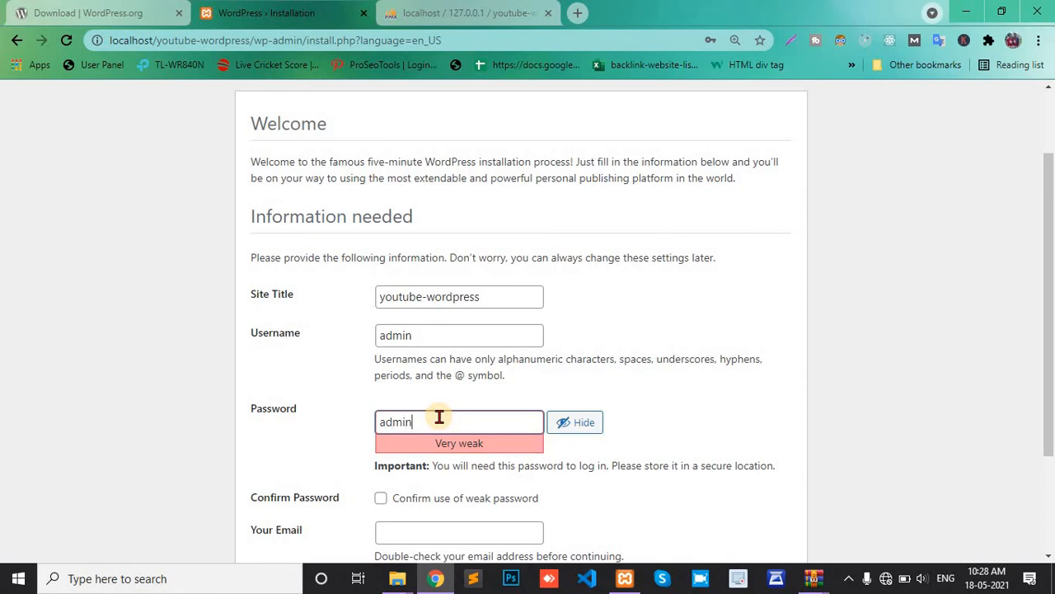
pyautogui.click(381, 498)
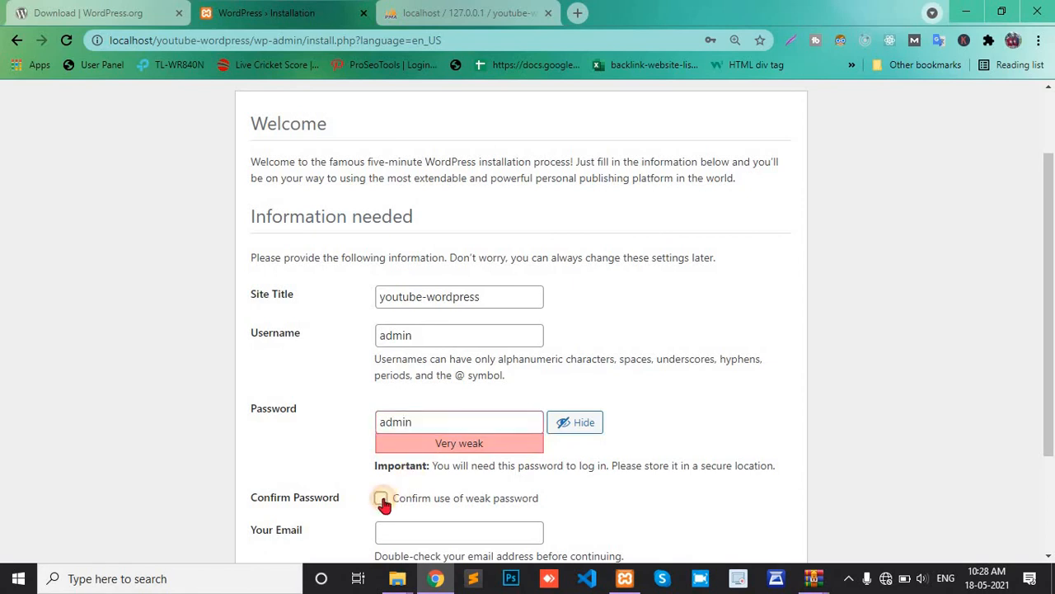
pyautogui.scroll(-1, 384, 501)
pyautogui.click(395, 429)
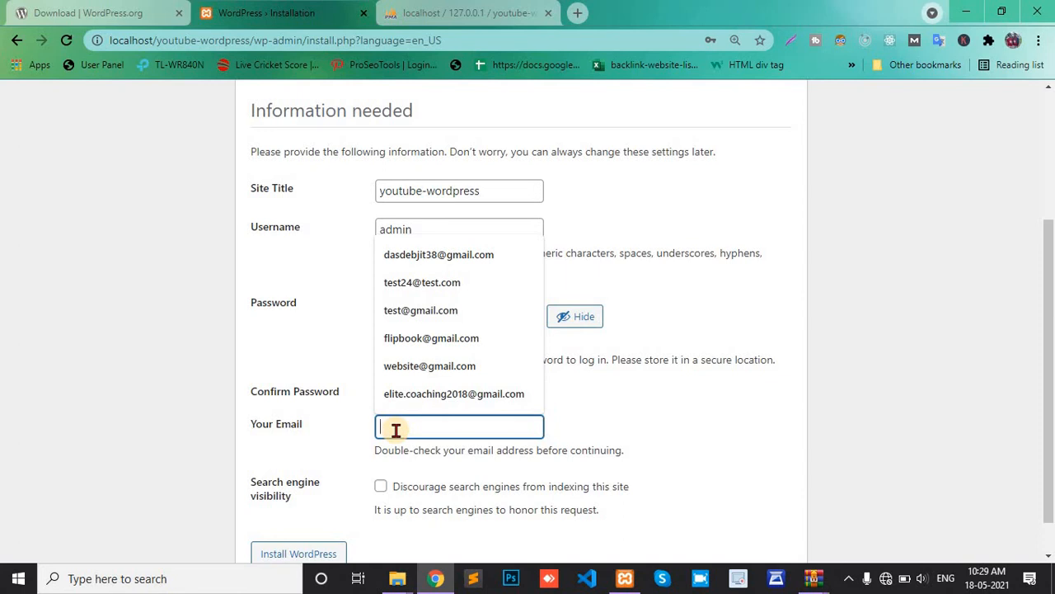
pyautogui.scroll(-1, 396, 430)
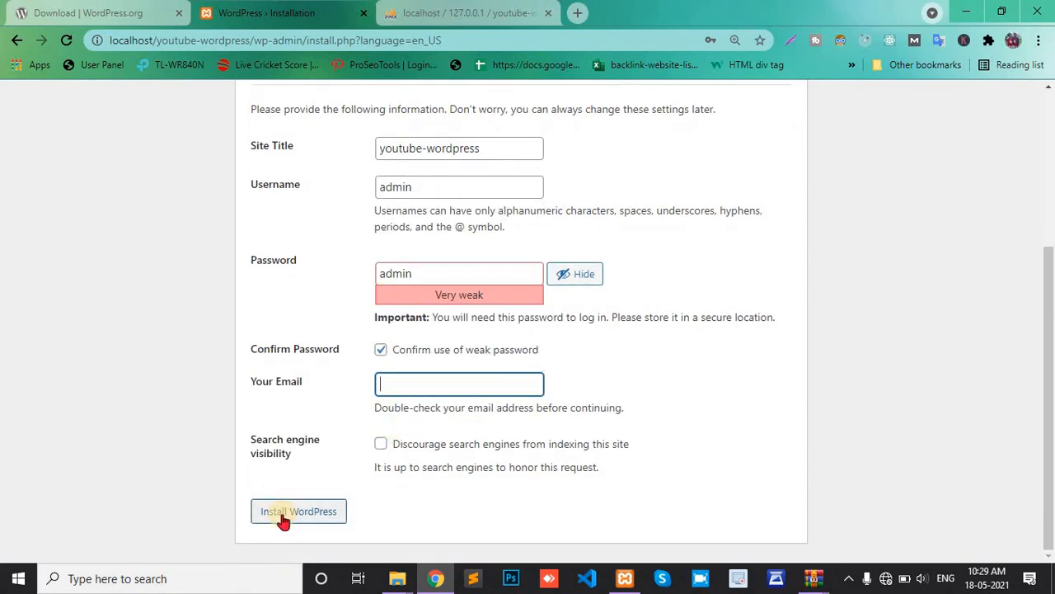
# Step: Re-tick the weak-password box, fill in the admin email, and install WordPress
pyautogui.click(284, 517)
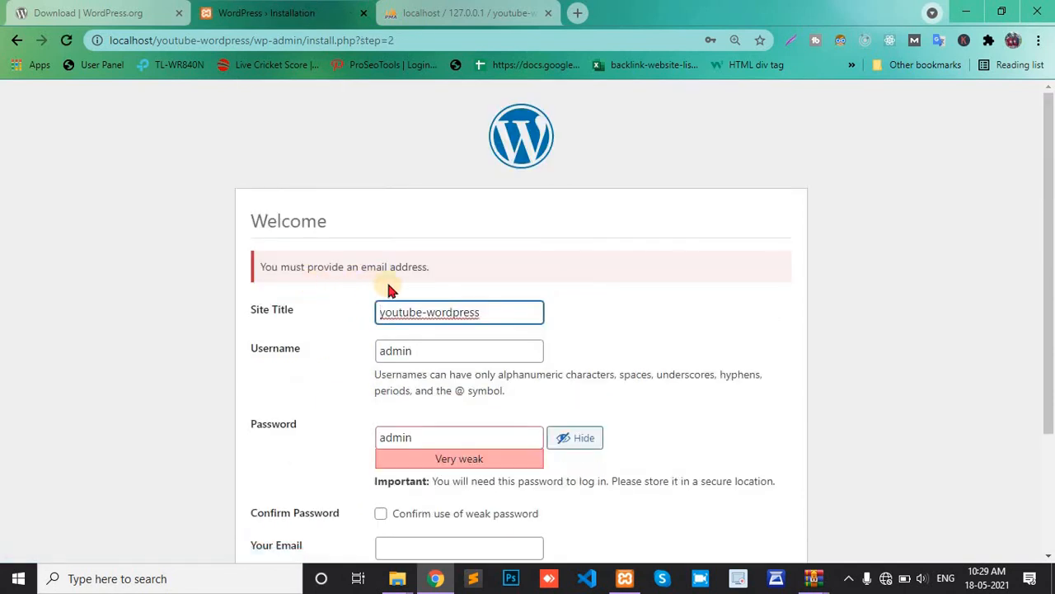
pyautogui.scroll(-2, 417, 284)
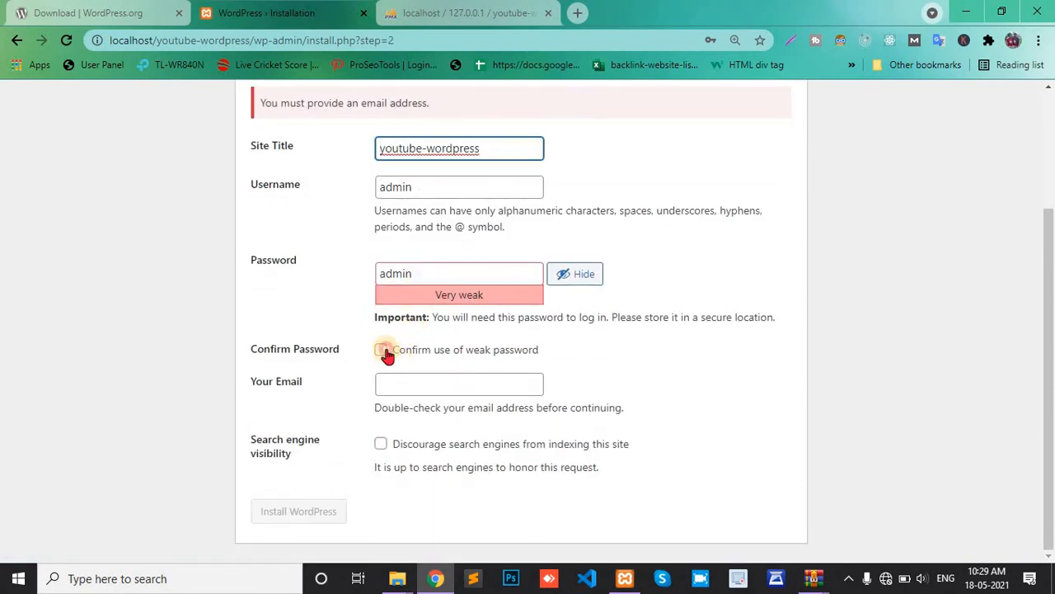
pyautogui.click(383, 351)
pyautogui.click(399, 390)
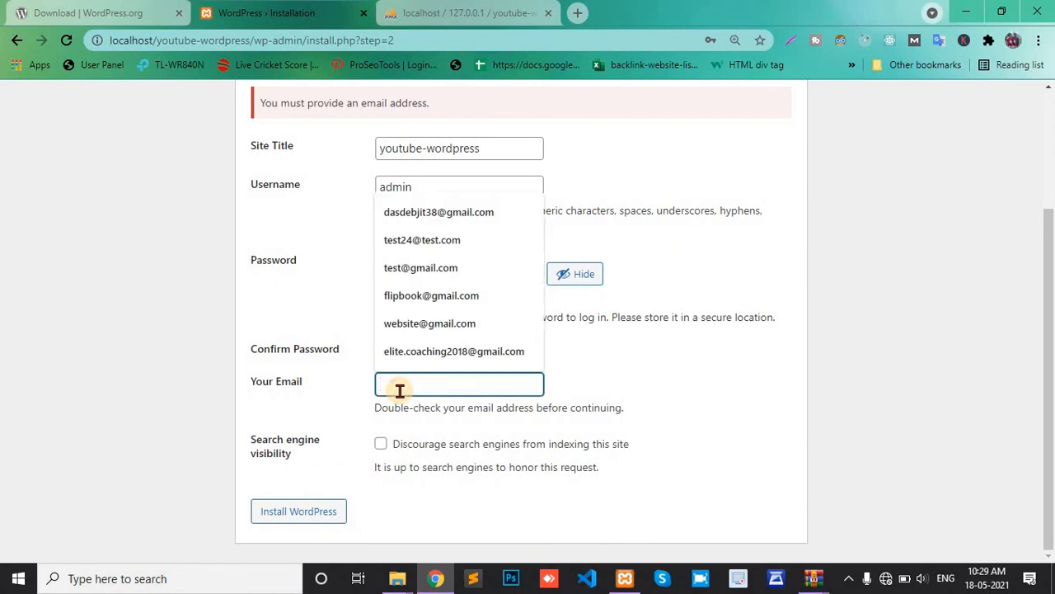
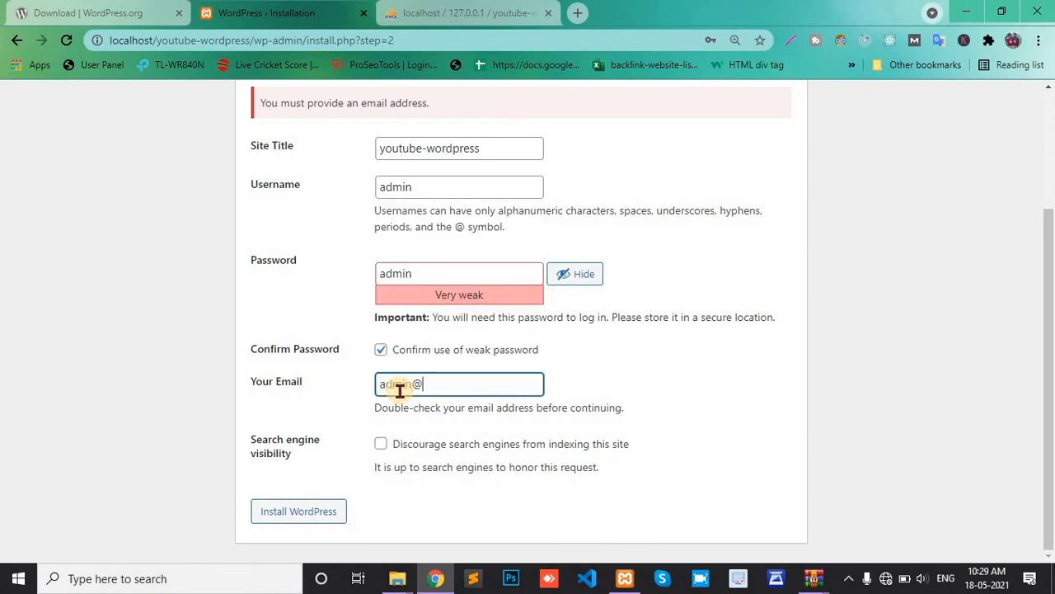
pyautogui.click(302, 512)
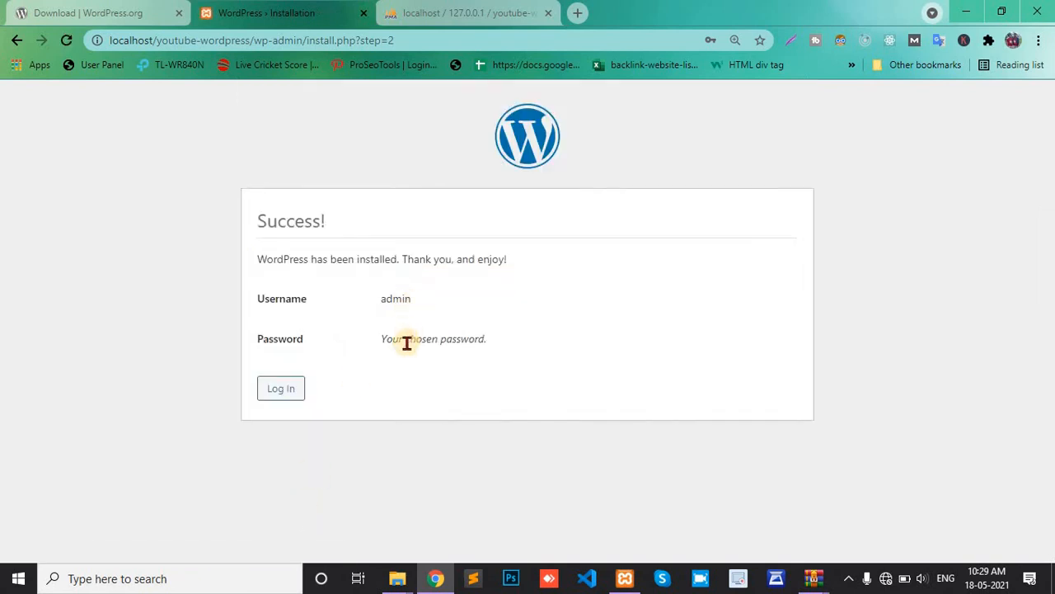
# Step: Log in to the WordPress dashboard as admin with Remember Me ticked, then return to phpMyAdmin
pyautogui.click(282, 390)
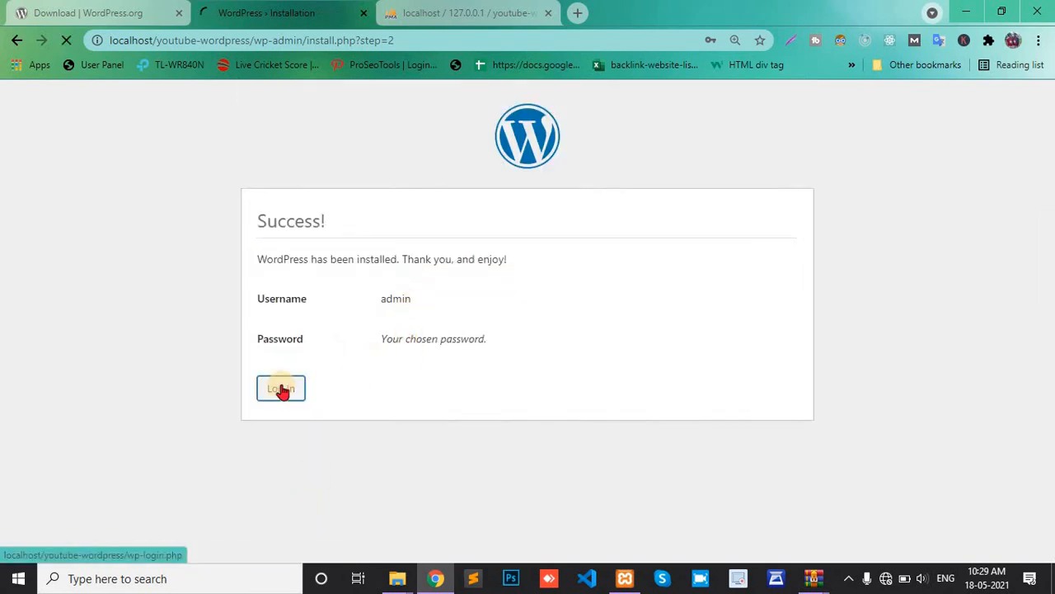
pyautogui.click(535, 310)
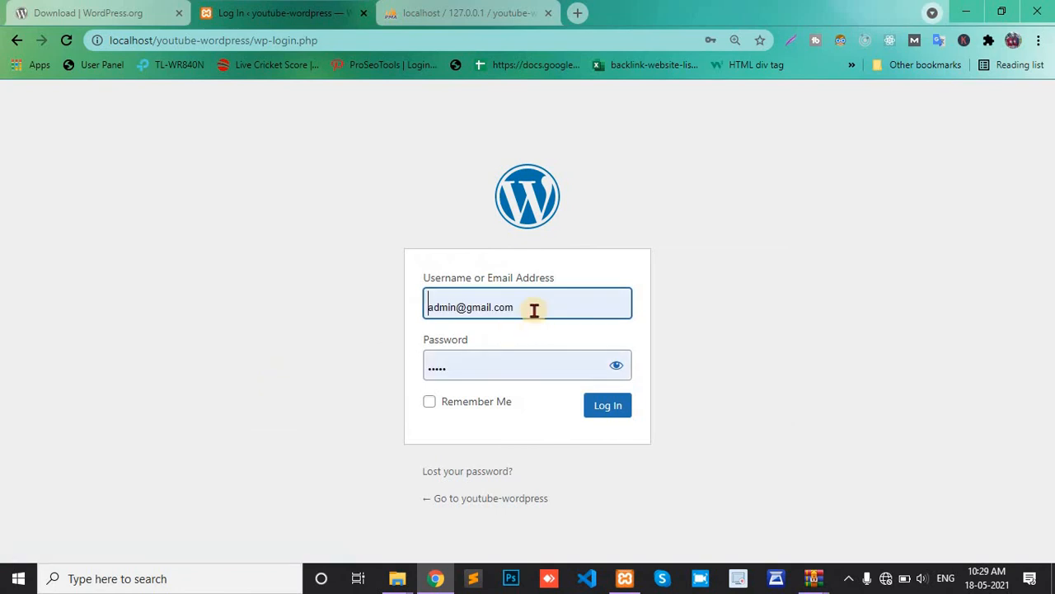
pyautogui.hotkey('ctrl', 'a')
pyautogui.write('admin')
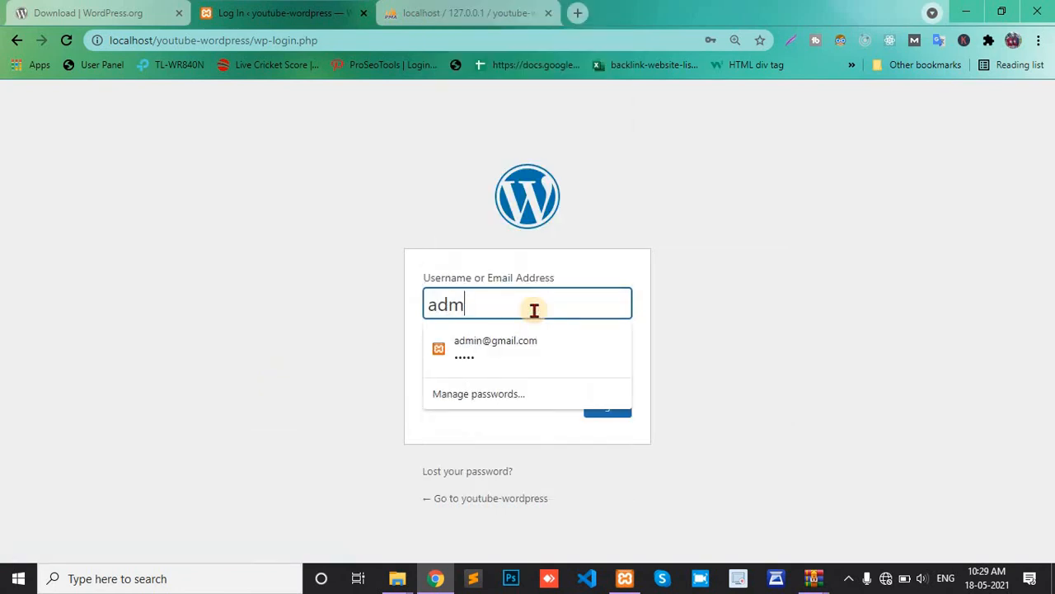
pyautogui.press('Tab')
pyautogui.write('adm')
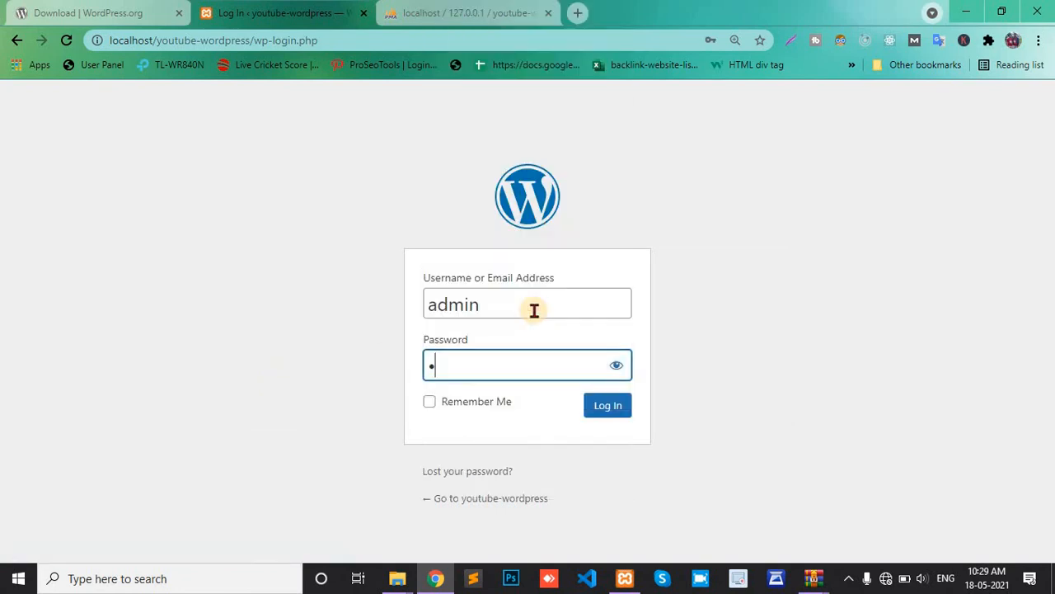
pyautogui.write('in')
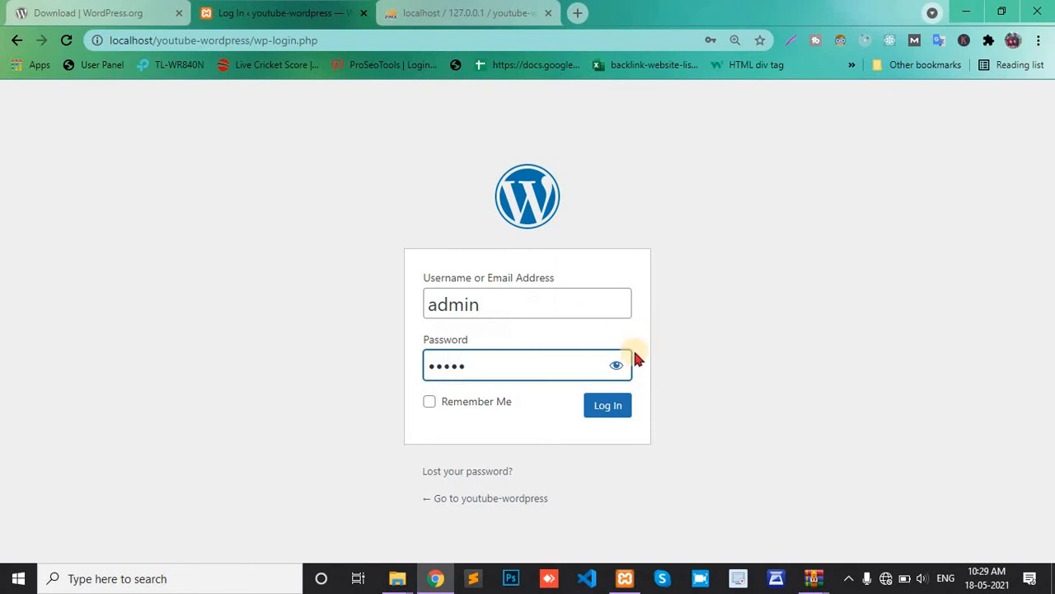
pyautogui.click(430, 402)
pyautogui.click(595, 415)
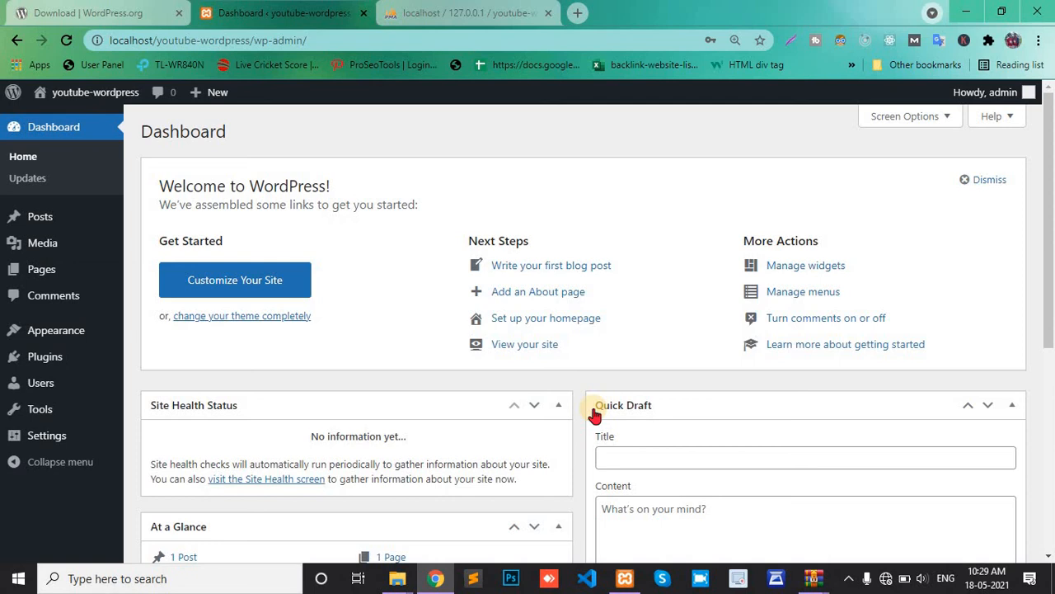
pyautogui.click(467, 13)
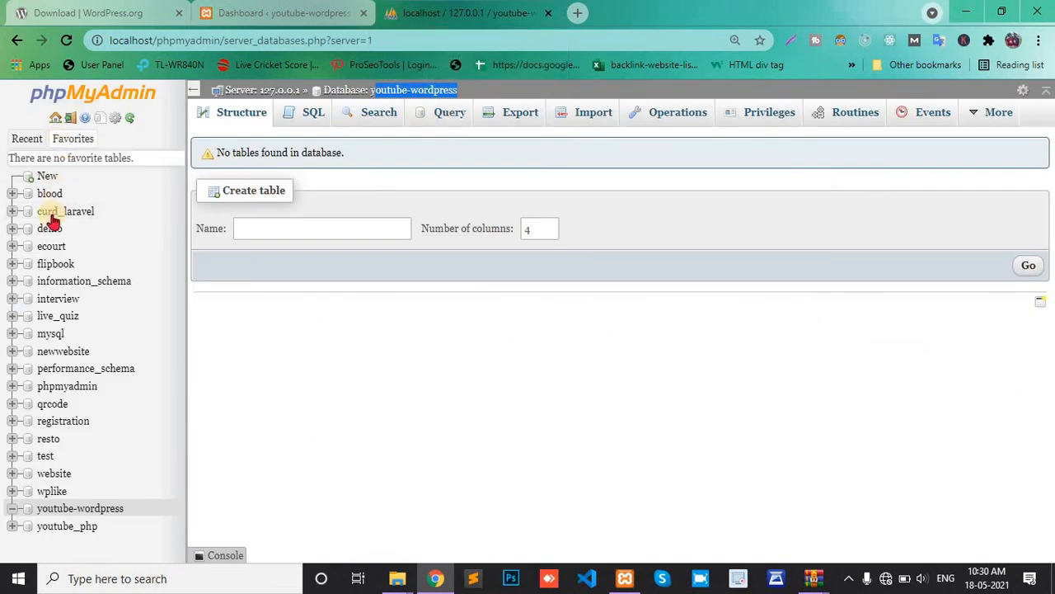
# Step: Open the youtube-wordpress database, zoomed in, to review its 12 yw_ tables like yw_options and yw_posts
pyautogui.click(67, 511)
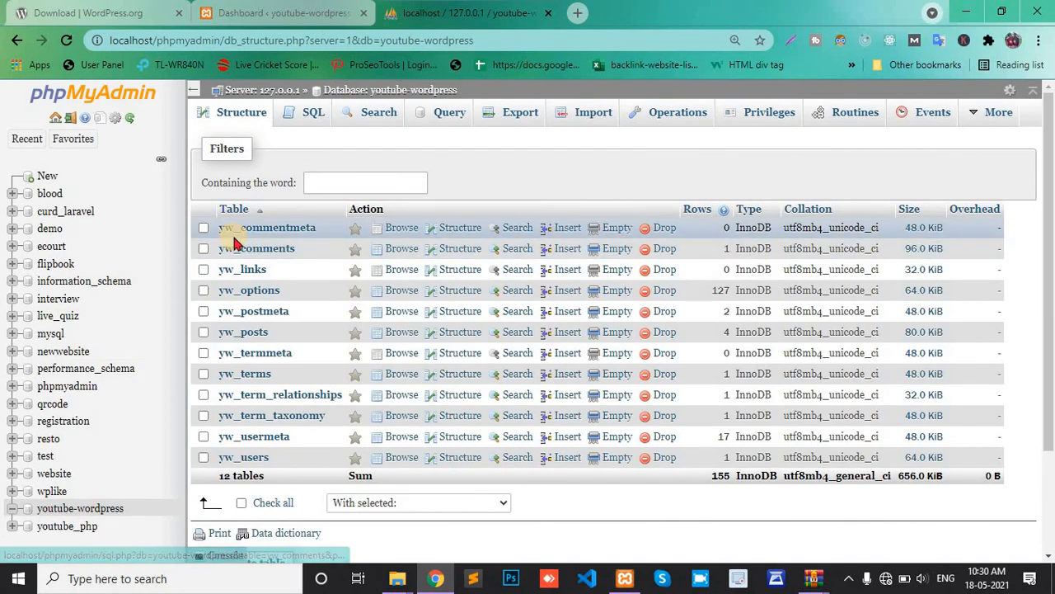
pyautogui.hotkey('ctrl', '+')
pyautogui.hotkey('ctrl', '+')
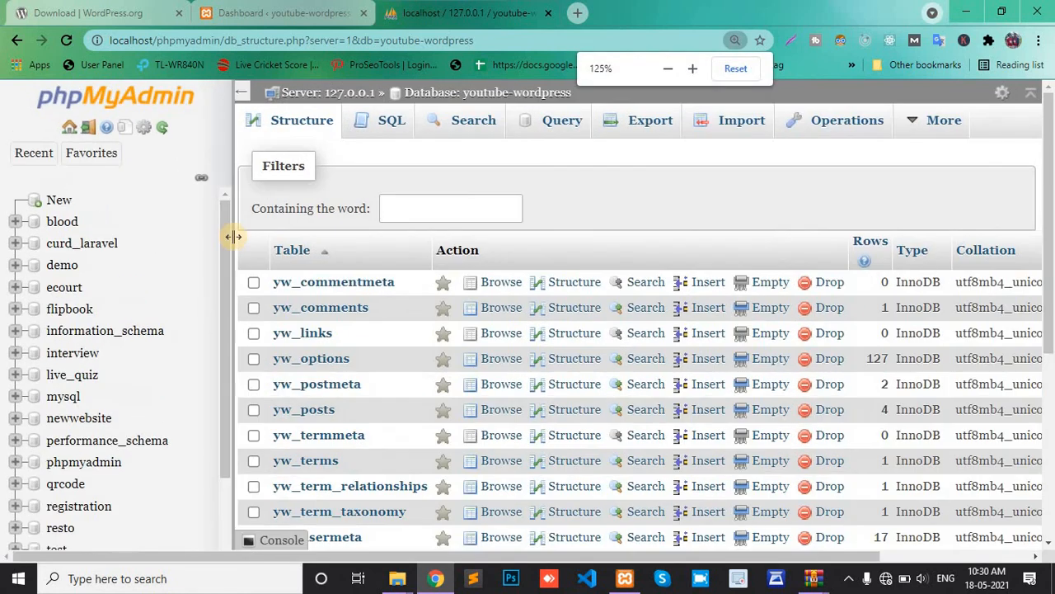
pyautogui.scroll(-3, 264, 230)
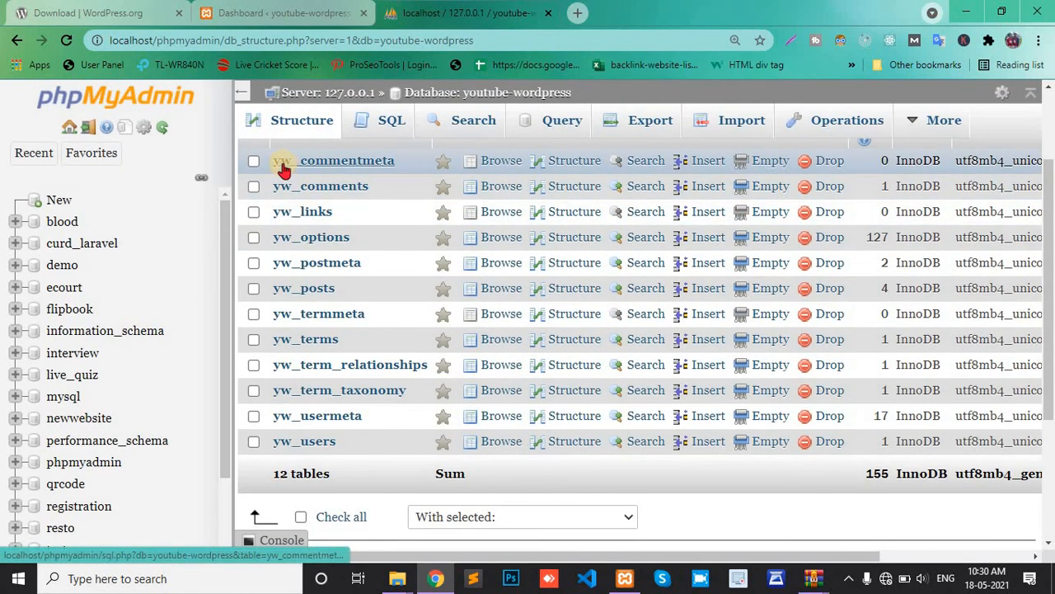